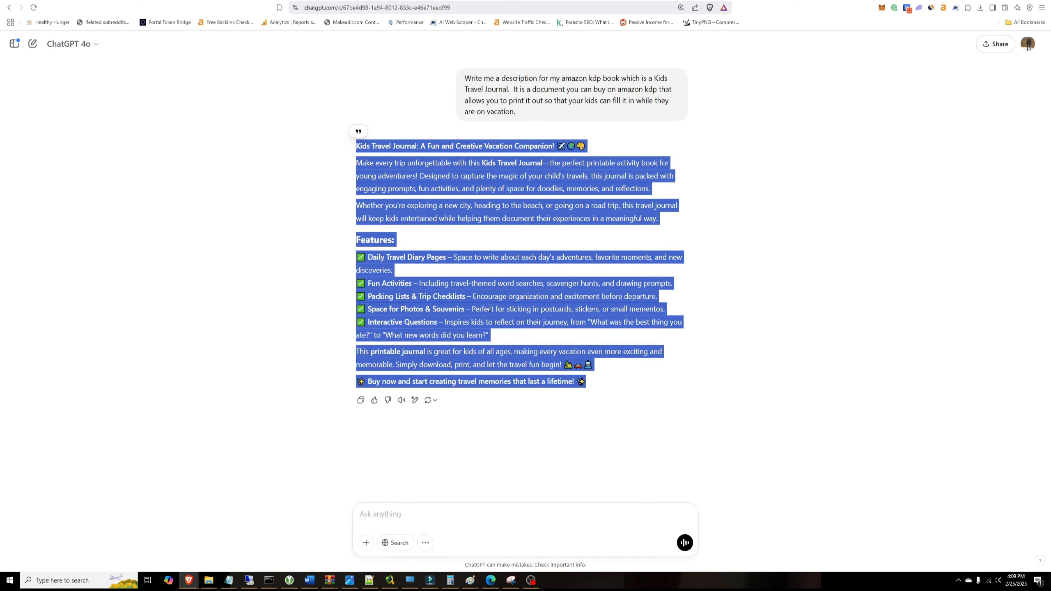
# Step: Copy ChatGPT's full Kids Travel Journal product description to the clipboard
pyautogui.rightClick(490, 307)
pyautogui.click(507, 318)
pyautogui.click(672, 339)
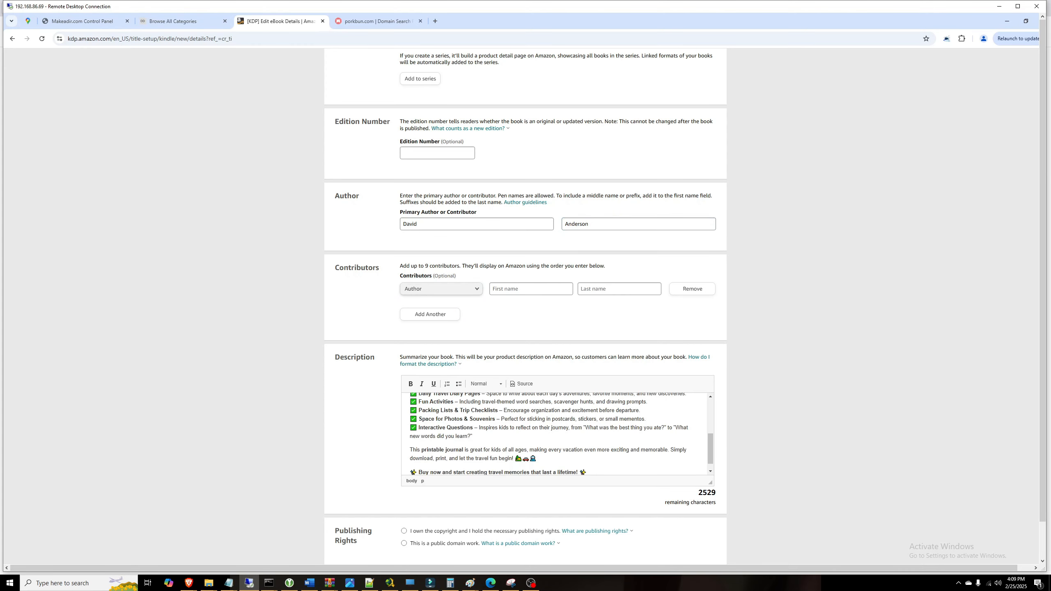
# Step: Delete the Fun Activities and Packing Lists lines from the pasted description
pyautogui.scroll(1, 559, 433)
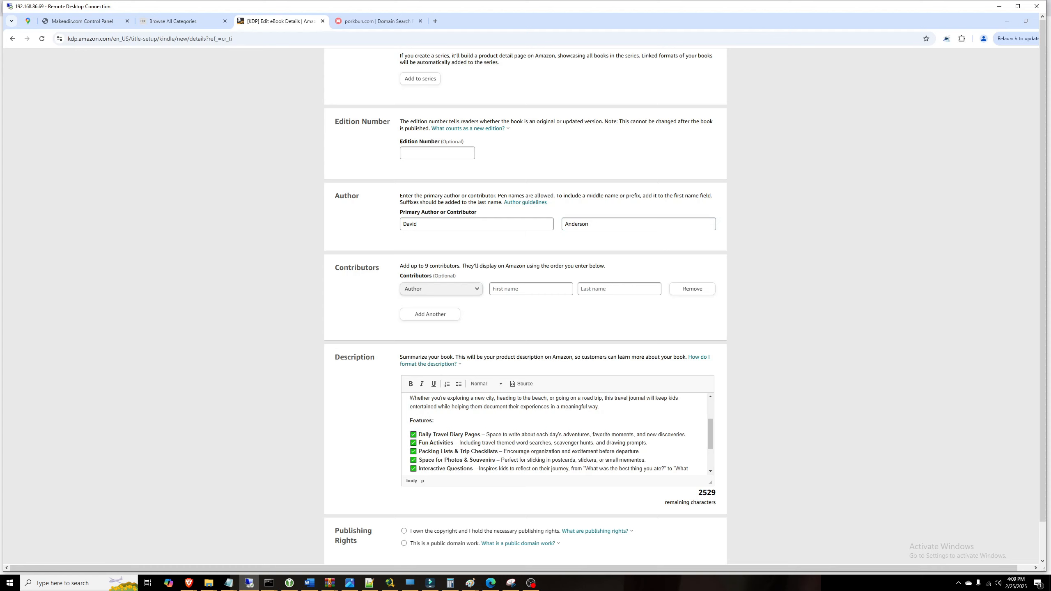
pyautogui.moveTo(410, 443); pyautogui.dragTo(641, 451)
pyautogui.press('Delete')
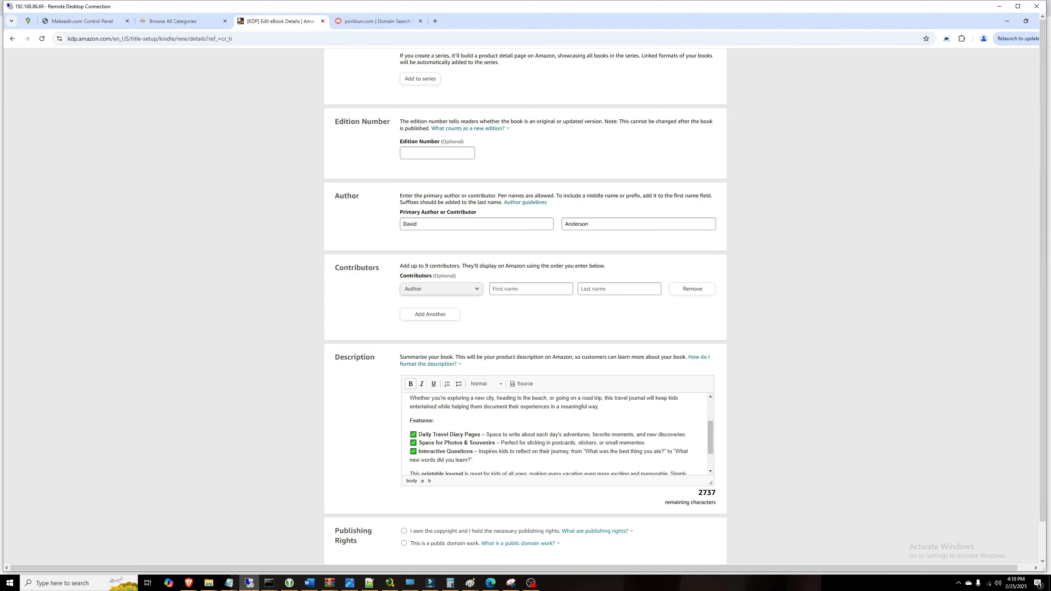
# Step: Revise the Interactive Questions example and declare you own the copyright
pyautogui.moveTo(591, 452); pyautogui.dragTo(619, 452)
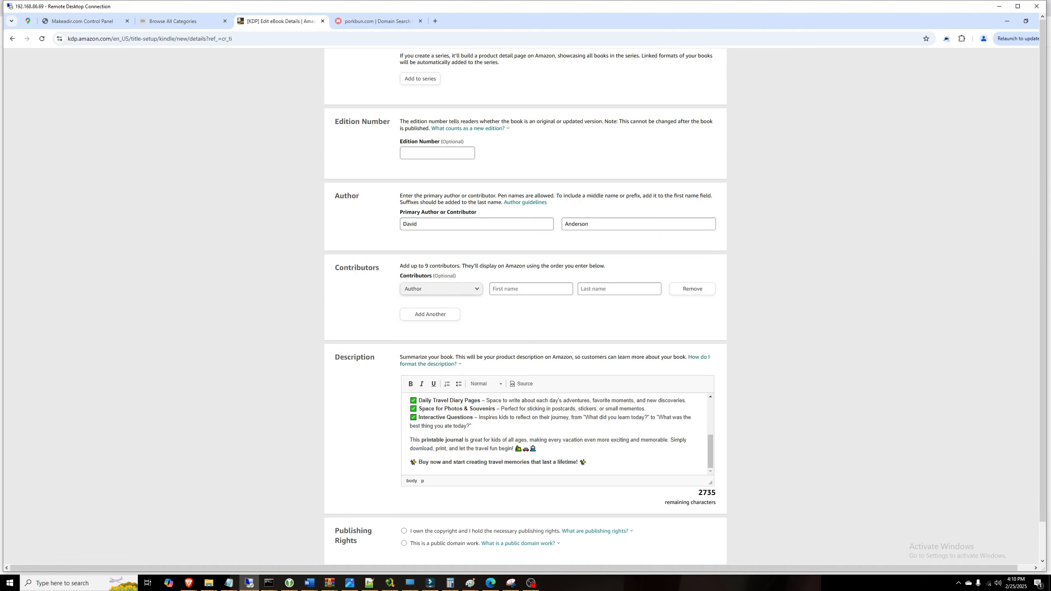
pyautogui.scroll(3, 554, 434)
pyautogui.scroll(-1, 555, 434)
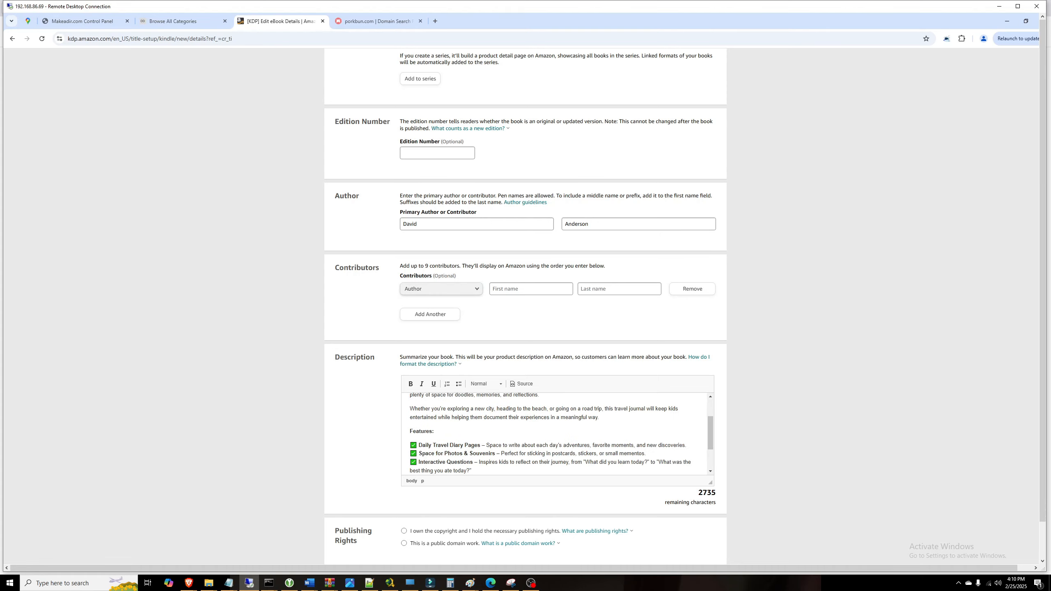
pyautogui.scroll(1, 555, 434)
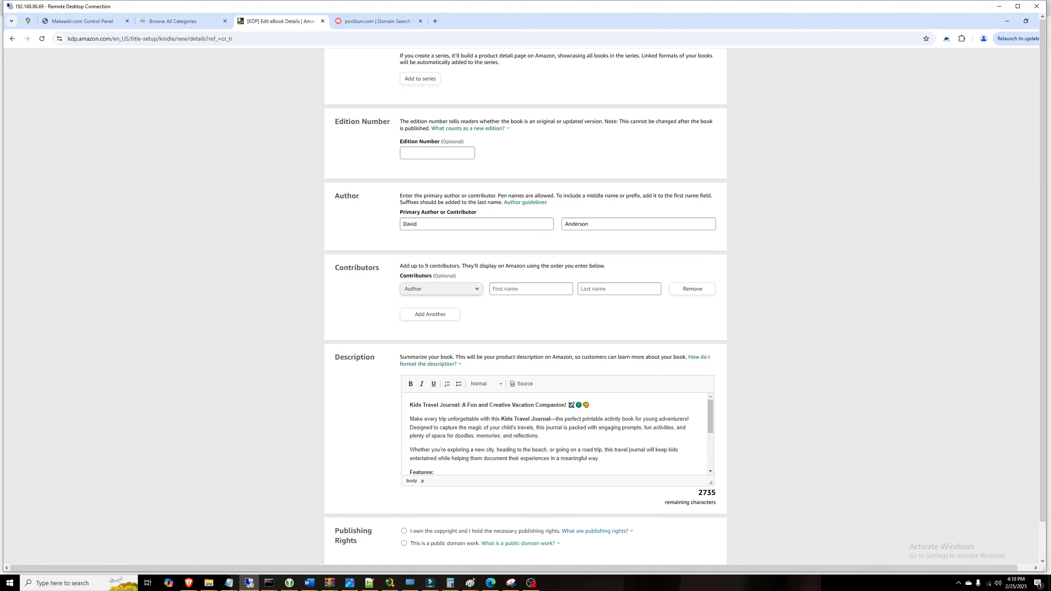
pyautogui.scroll(-5, 555, 435)
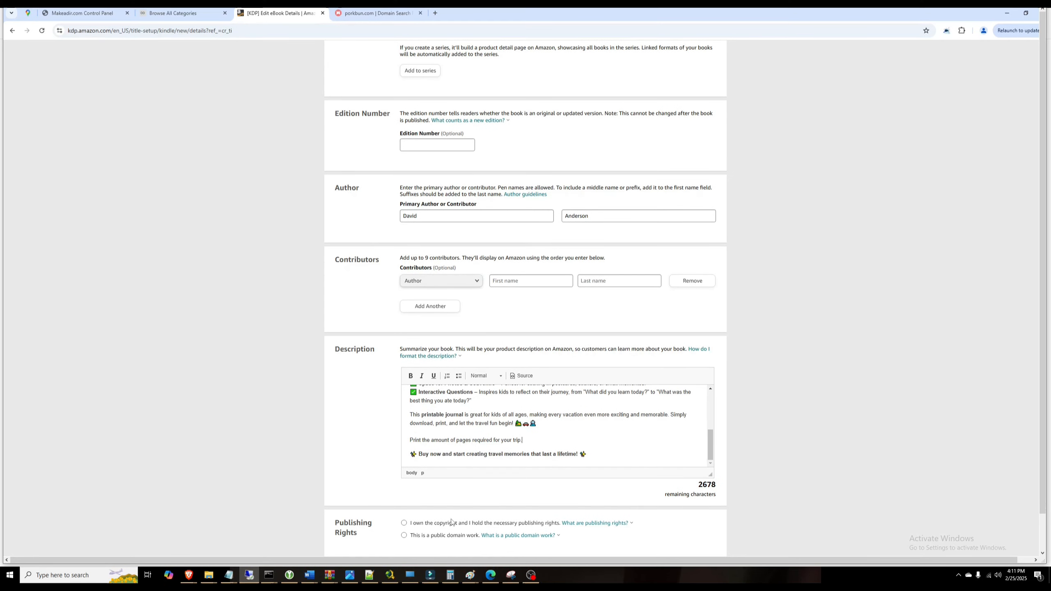
pyautogui.click(404, 523)
# Step: Answer No to sexually explicit images or title under Primary Audience
pyautogui.scroll(-4, 651, 316)
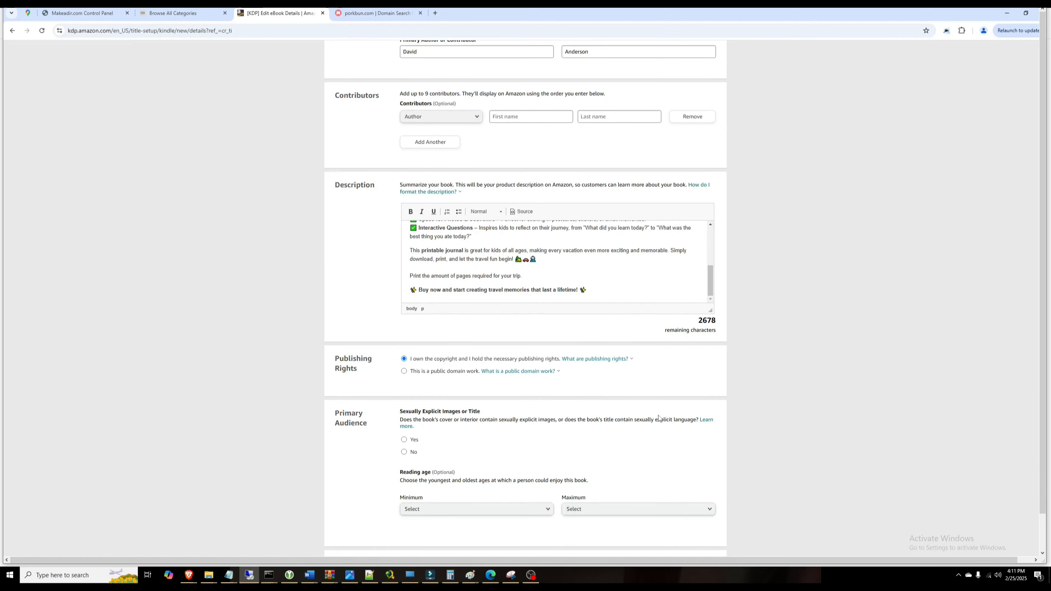
pyautogui.click(404, 452)
pyautogui.scroll(-2, 566, 450)
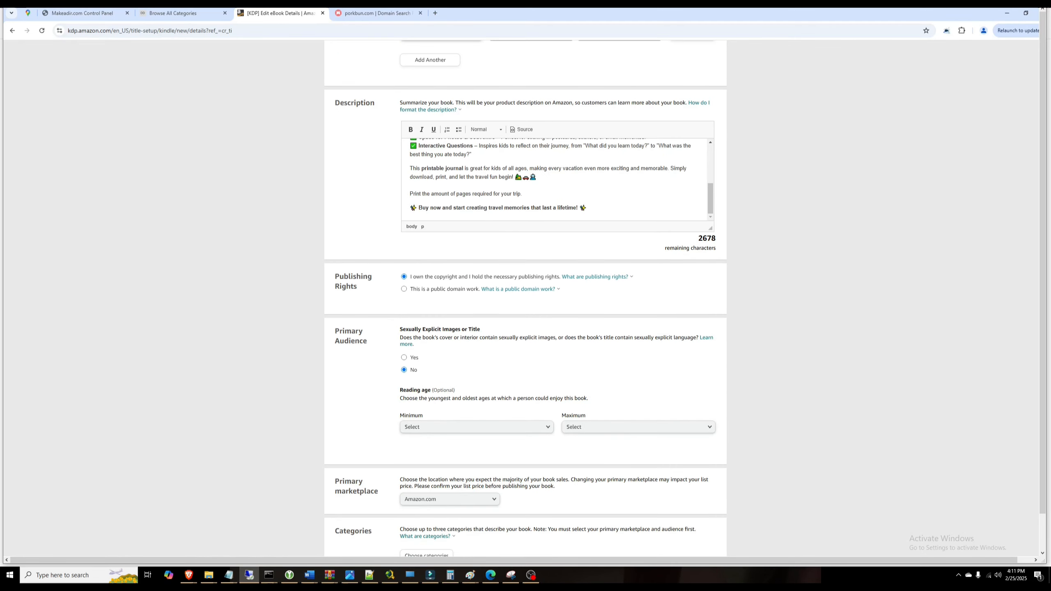
# Step: Set the reading age range to minimum 3 and maximum 18+
pyautogui.click(544, 427)
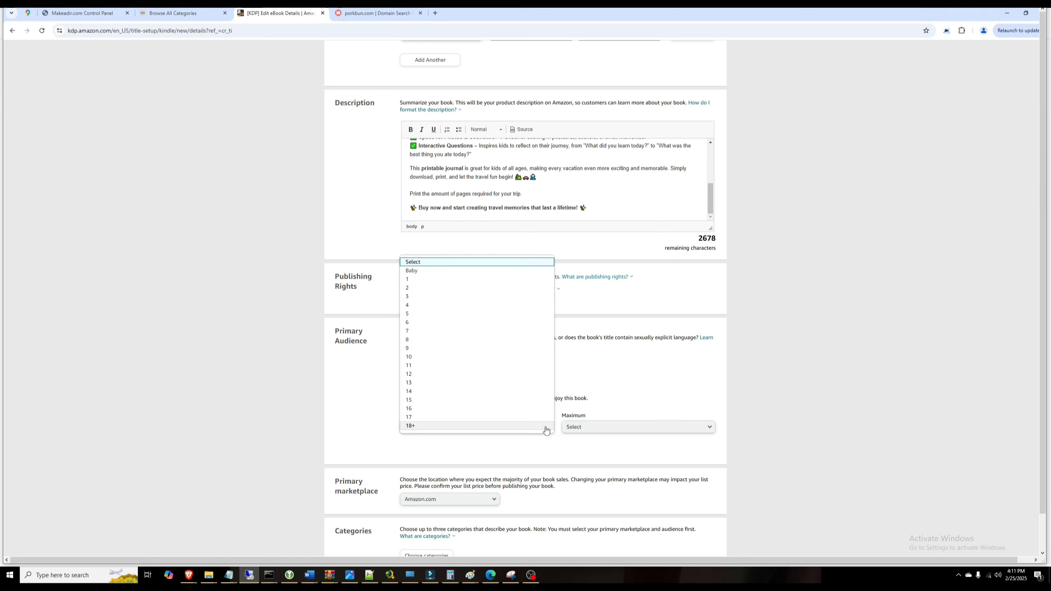
pyautogui.click(414, 296)
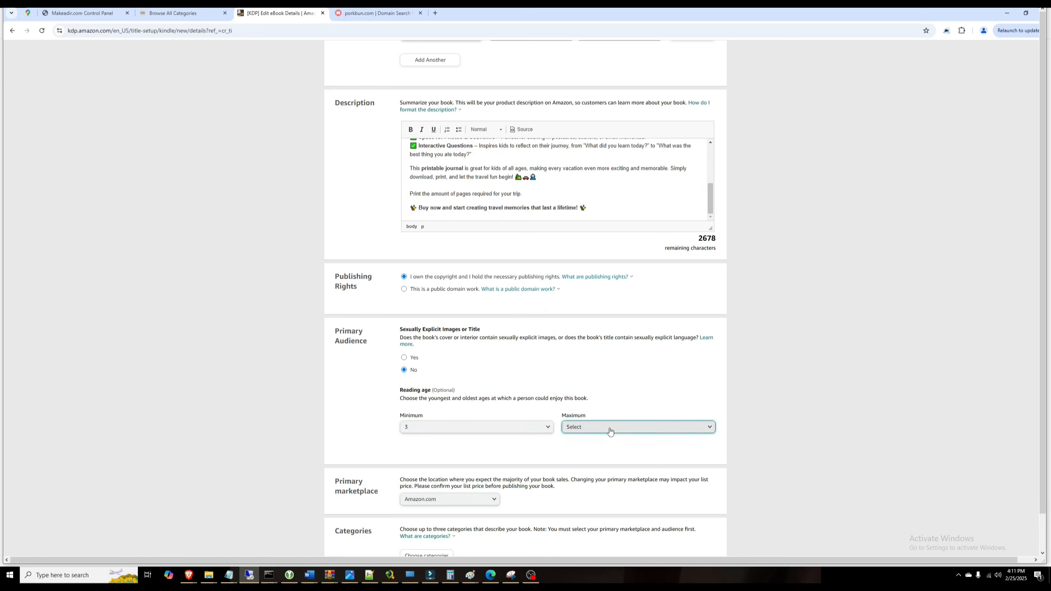
pyautogui.click(610, 432)
pyautogui.click(588, 428)
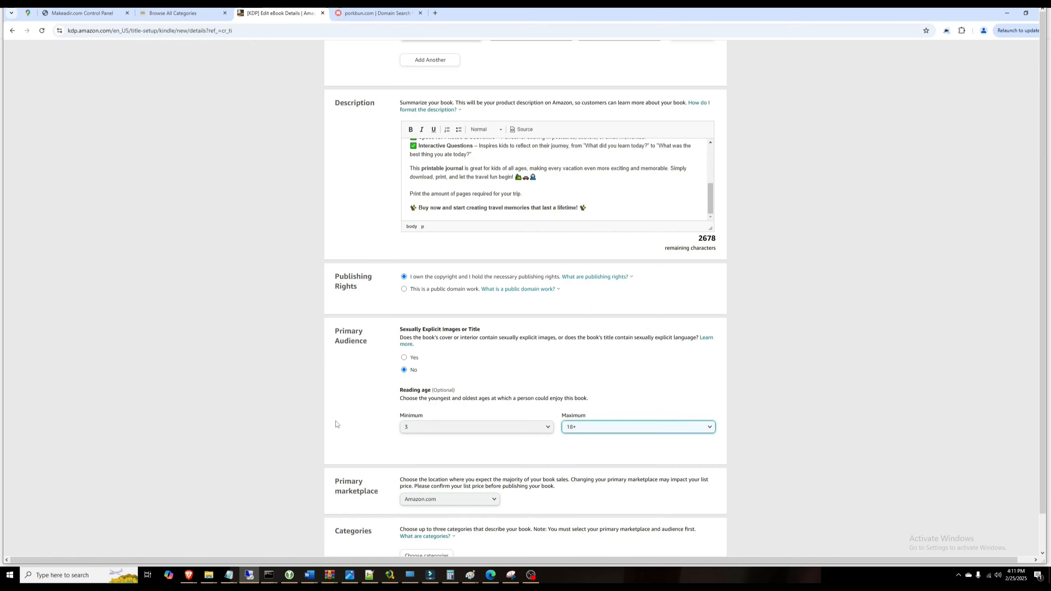
pyautogui.scroll(-2, 476, 414)
pyautogui.scroll(-2, 504, 371)
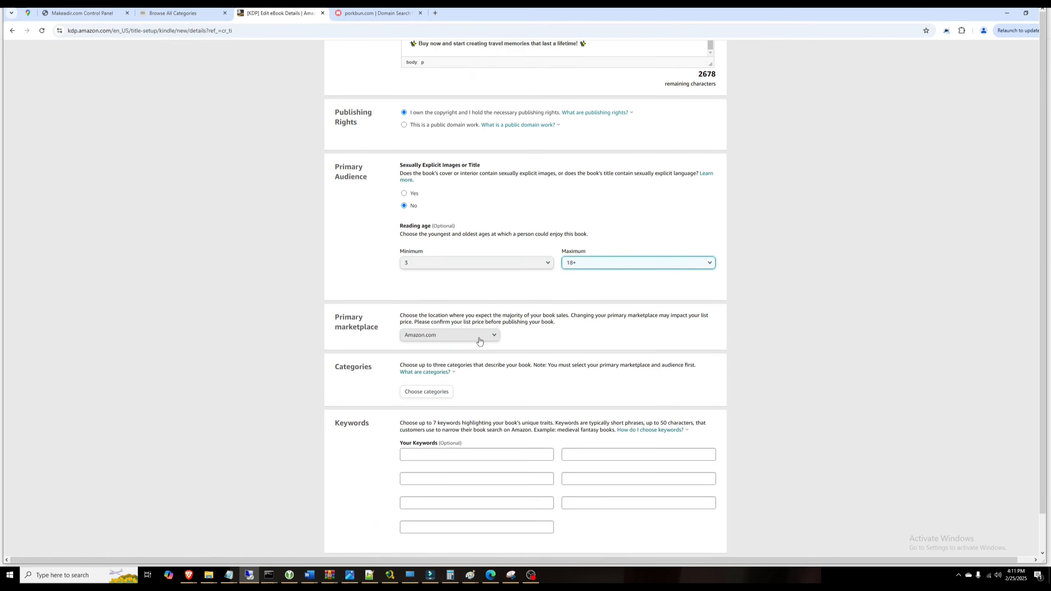
# Step: Place the book under Children's eBooks › Activities, Crafts & Games › Interactive Adventures
pyautogui.click(429, 394)
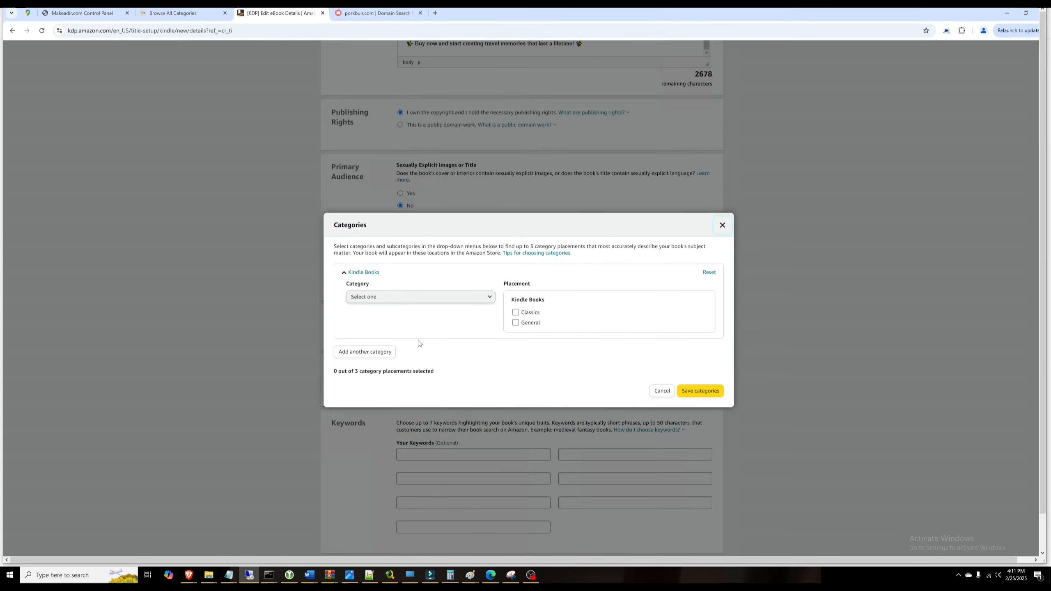
pyautogui.click(484, 297)
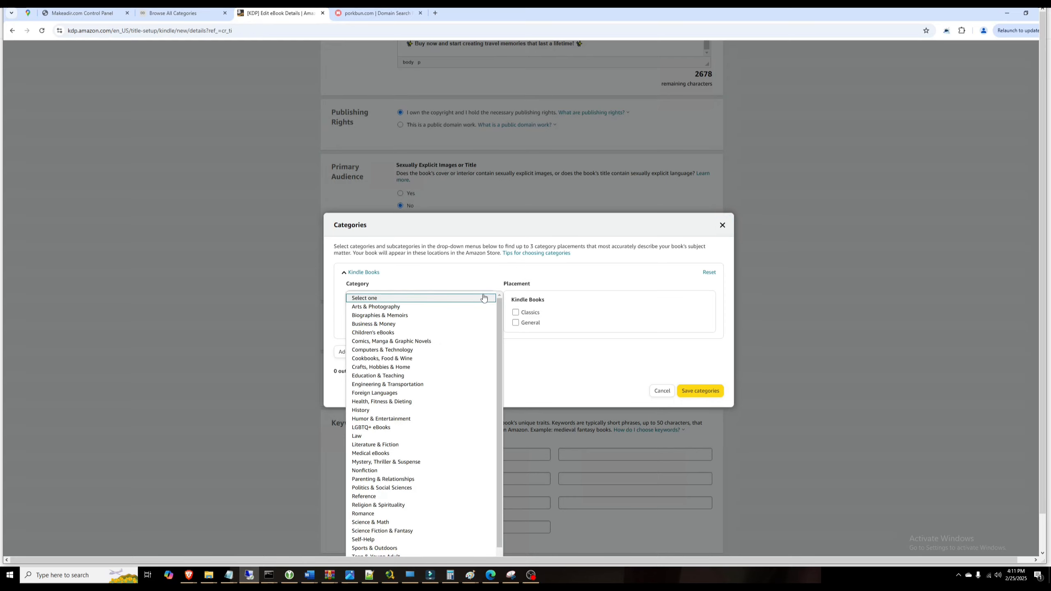
pyautogui.click(387, 333)
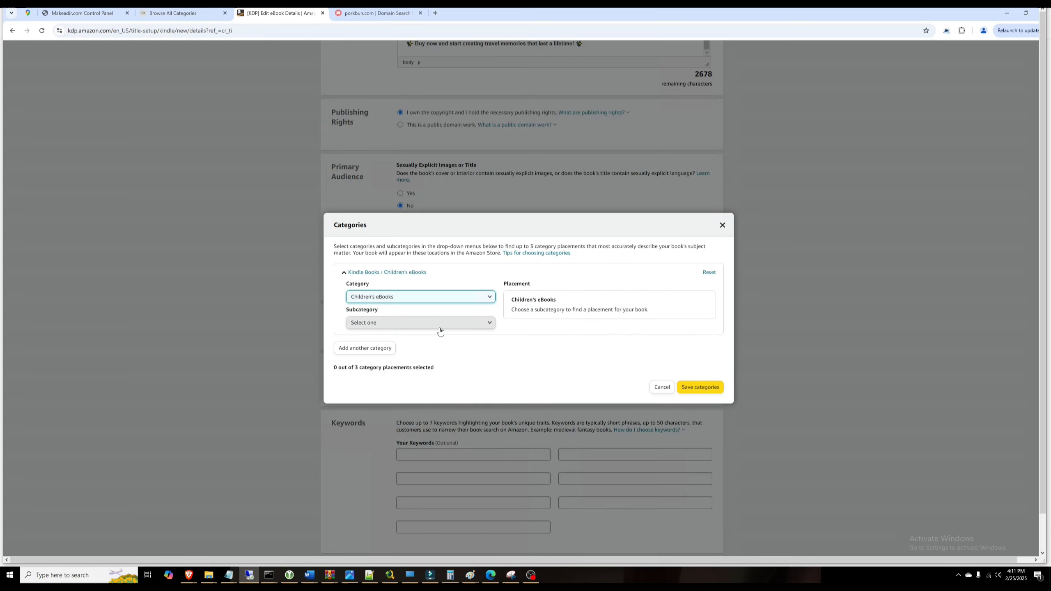
pyautogui.click(440, 329)
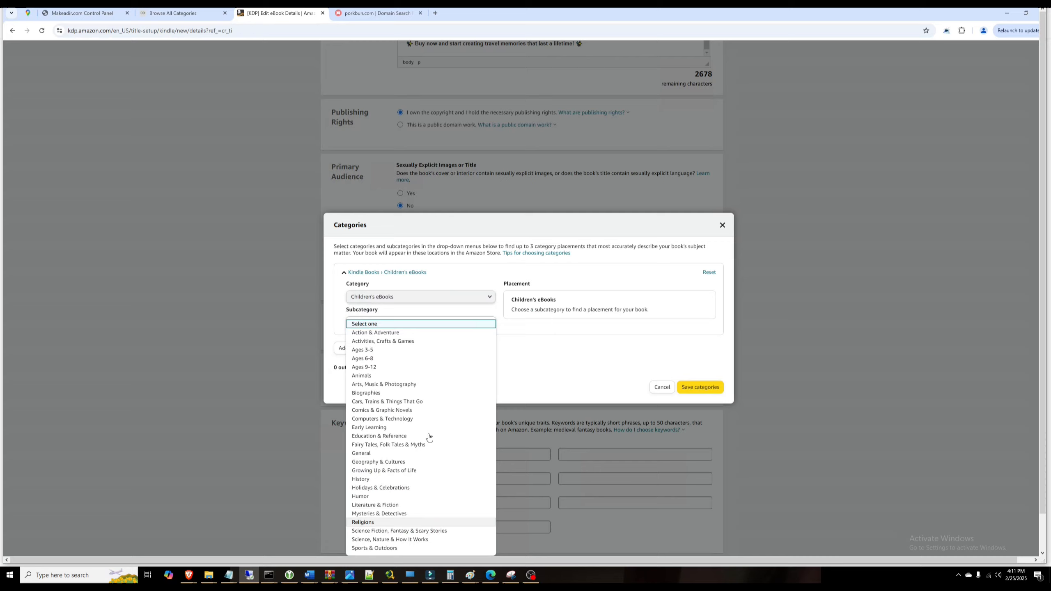
pyautogui.scroll(-2, 429, 438)
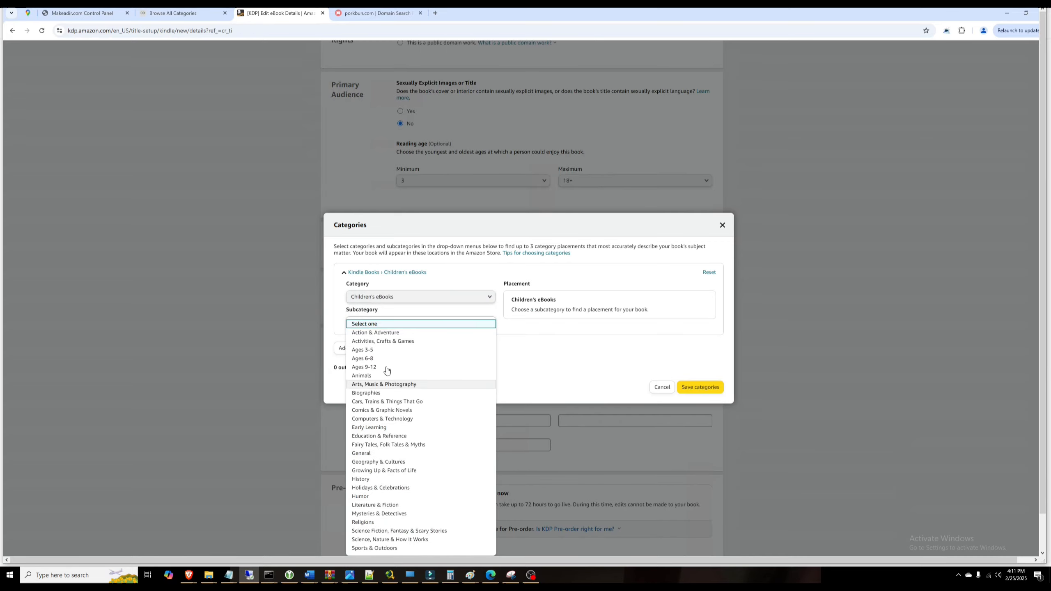
pyautogui.click(382, 341)
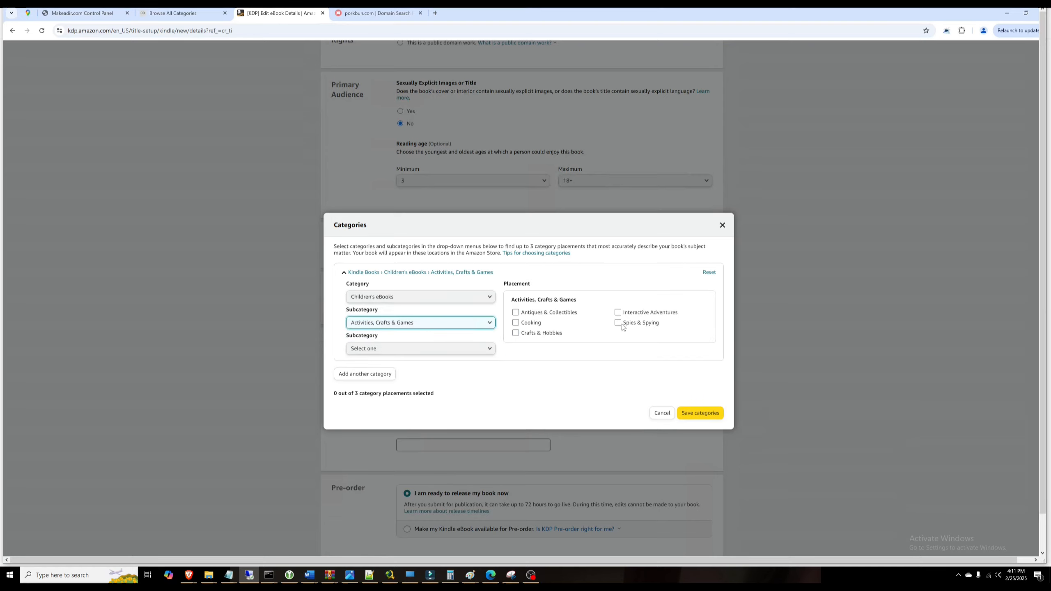
pyautogui.click(618, 312)
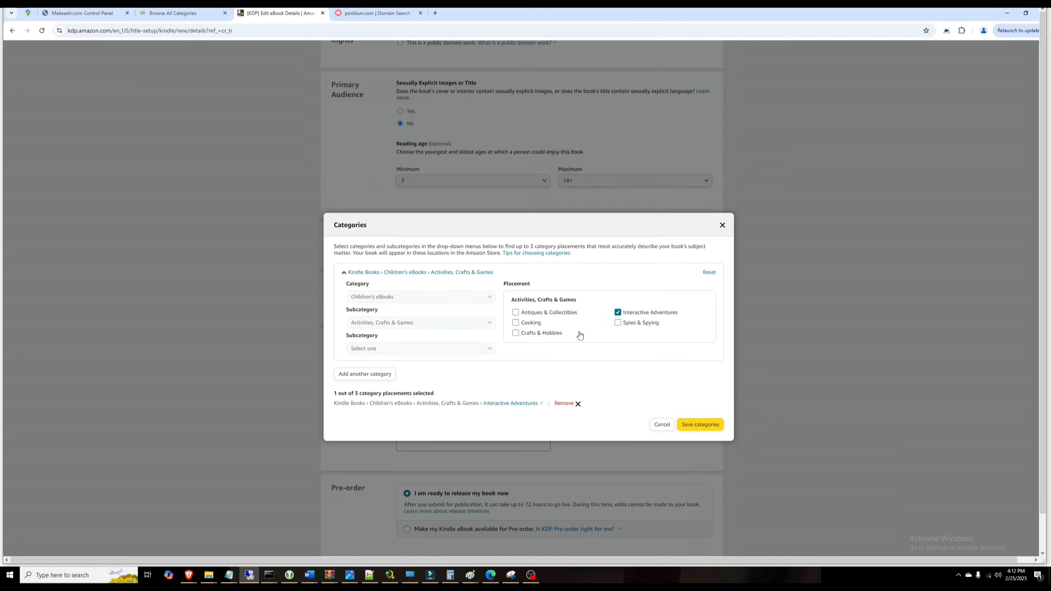
pyautogui.click(618, 312)
pyautogui.click(428, 349)
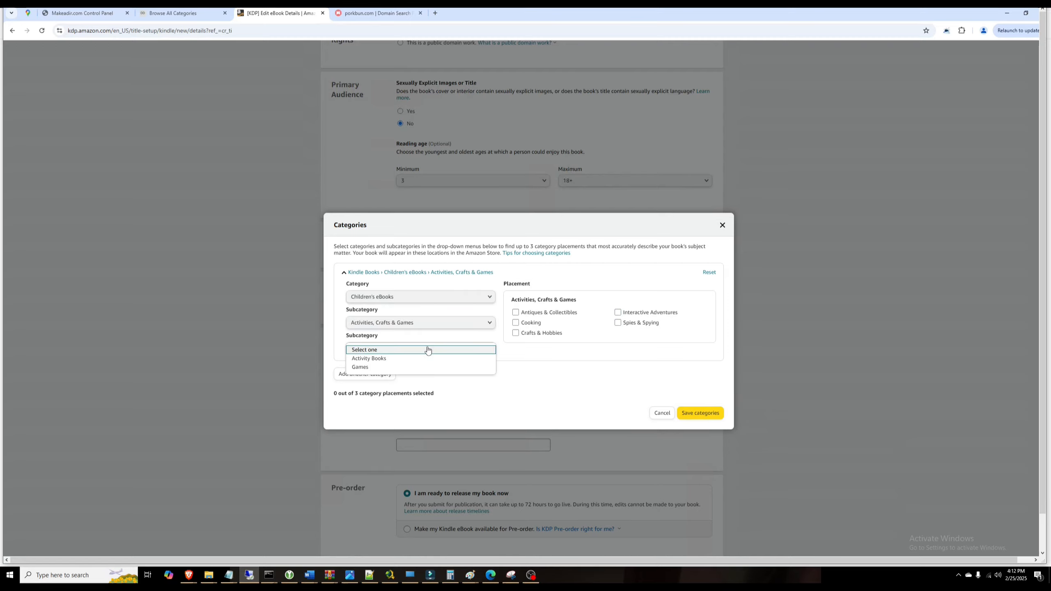
pyautogui.click(378, 350)
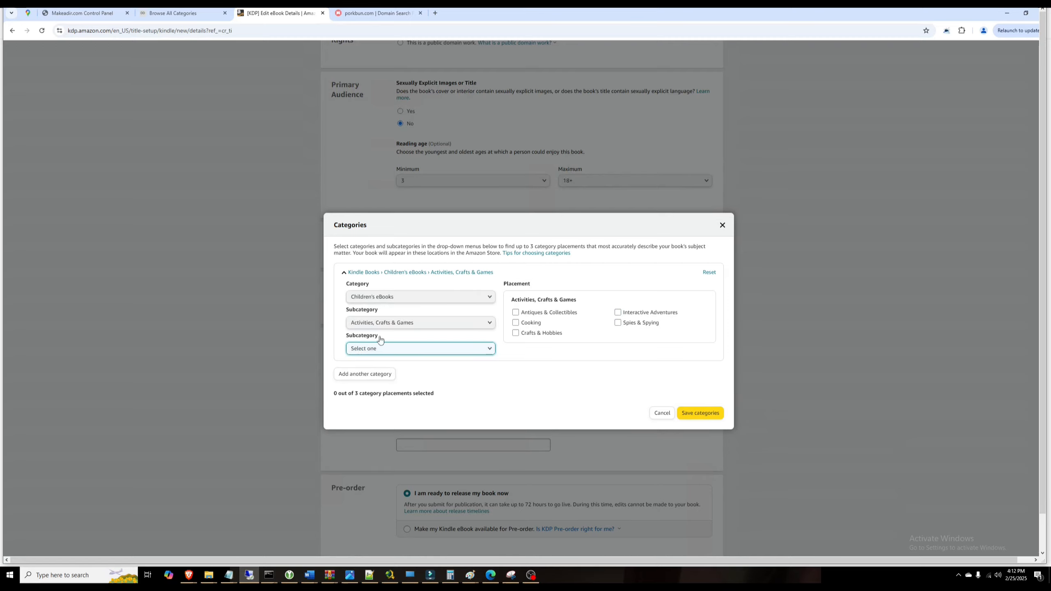
pyautogui.click(618, 312)
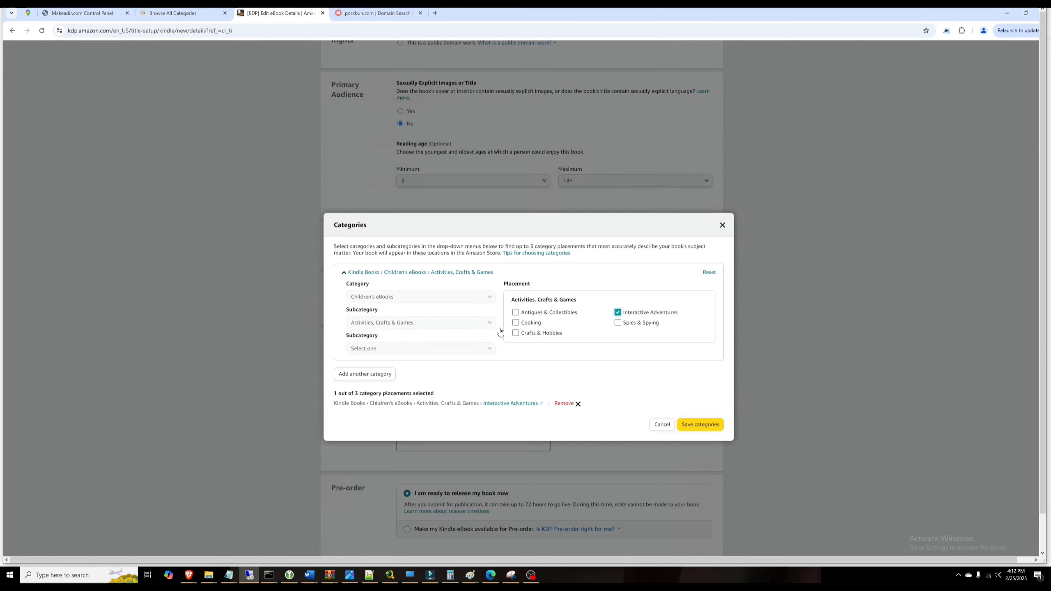
# Step: Add Travel › Reference › General as the second category and save both categories
pyautogui.click(385, 376)
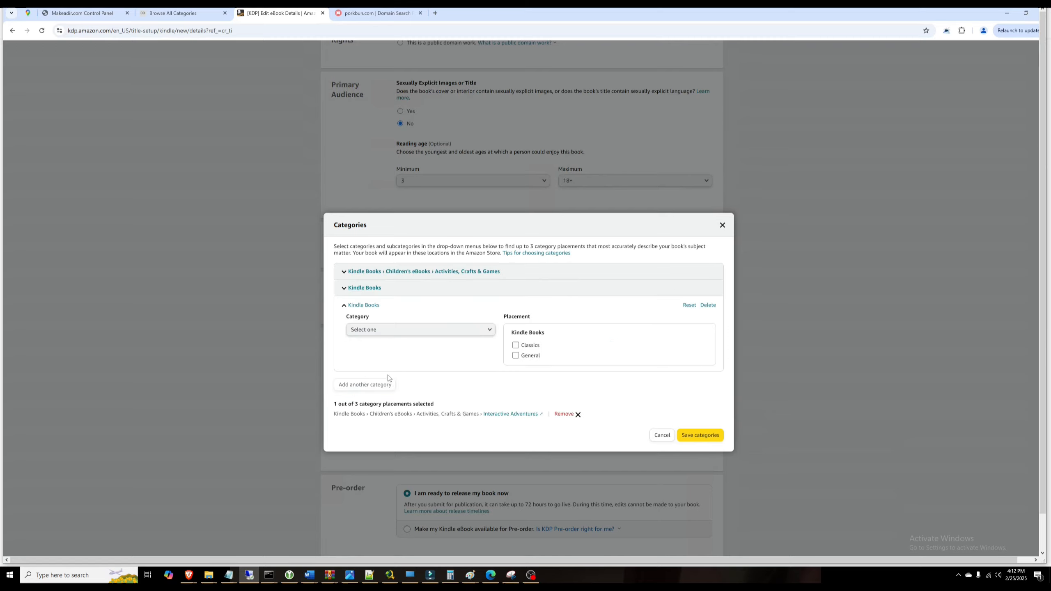
pyautogui.click(460, 331)
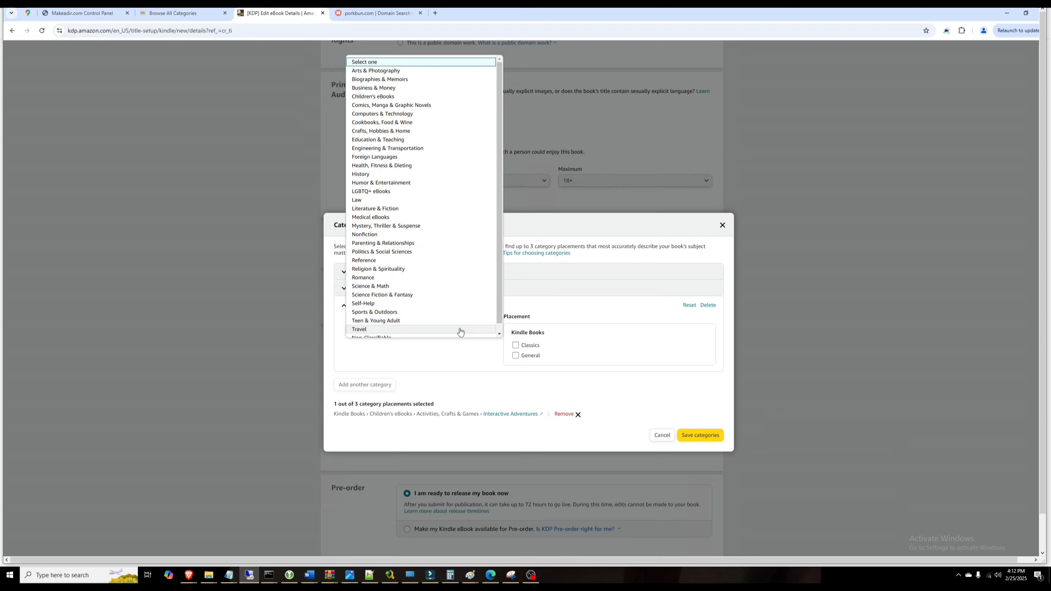
pyautogui.click(445, 330)
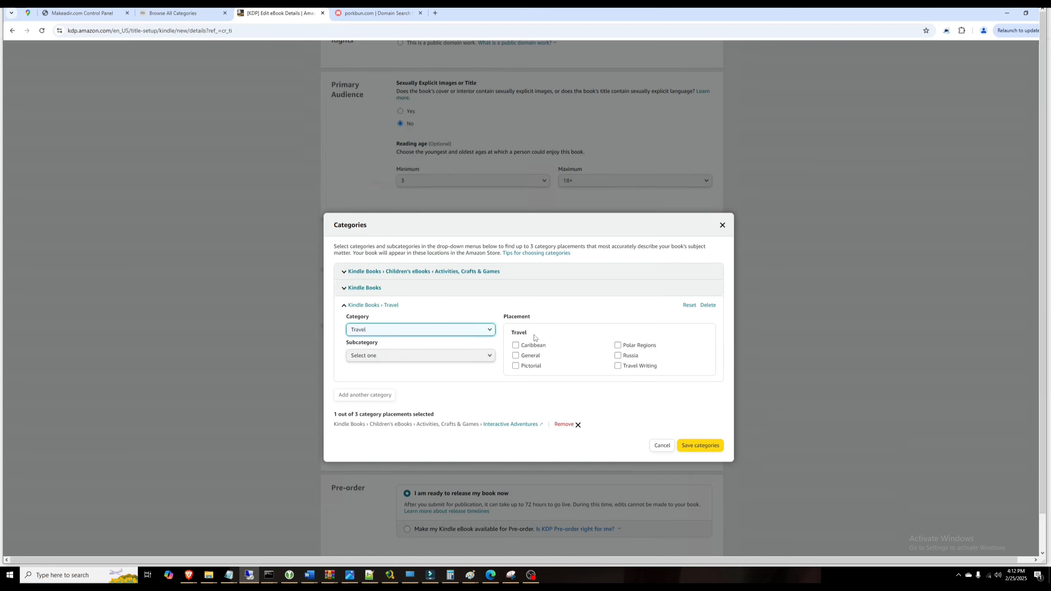
pyautogui.click(618, 365)
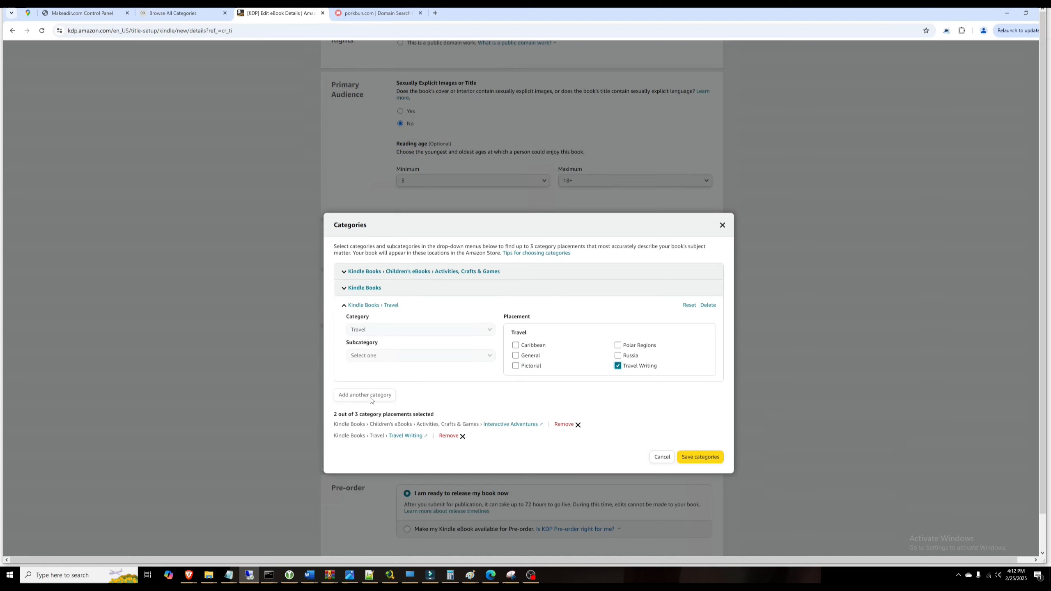
pyautogui.click(619, 365)
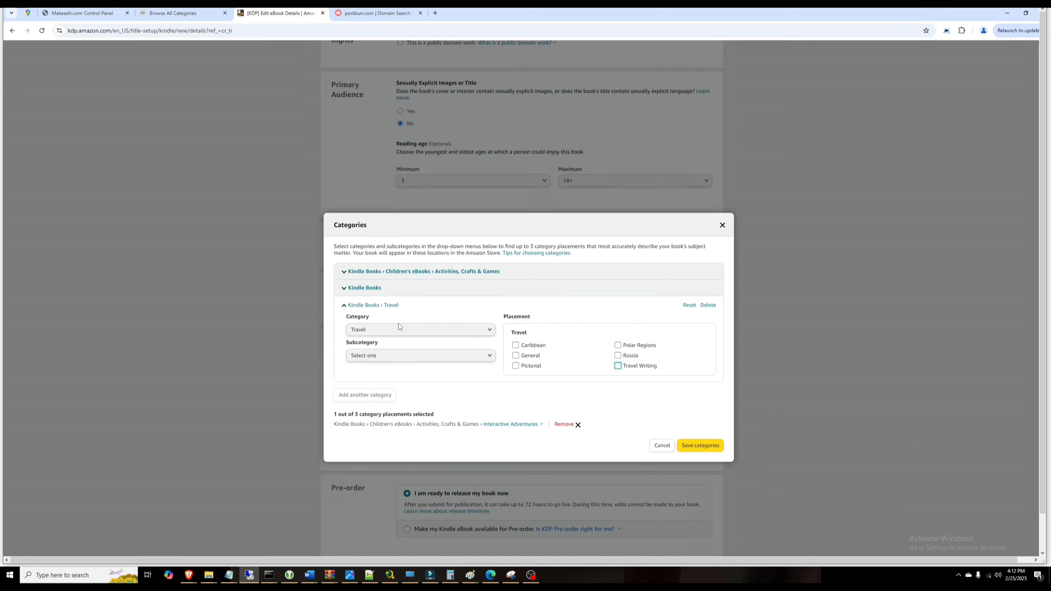
pyautogui.click(404, 356)
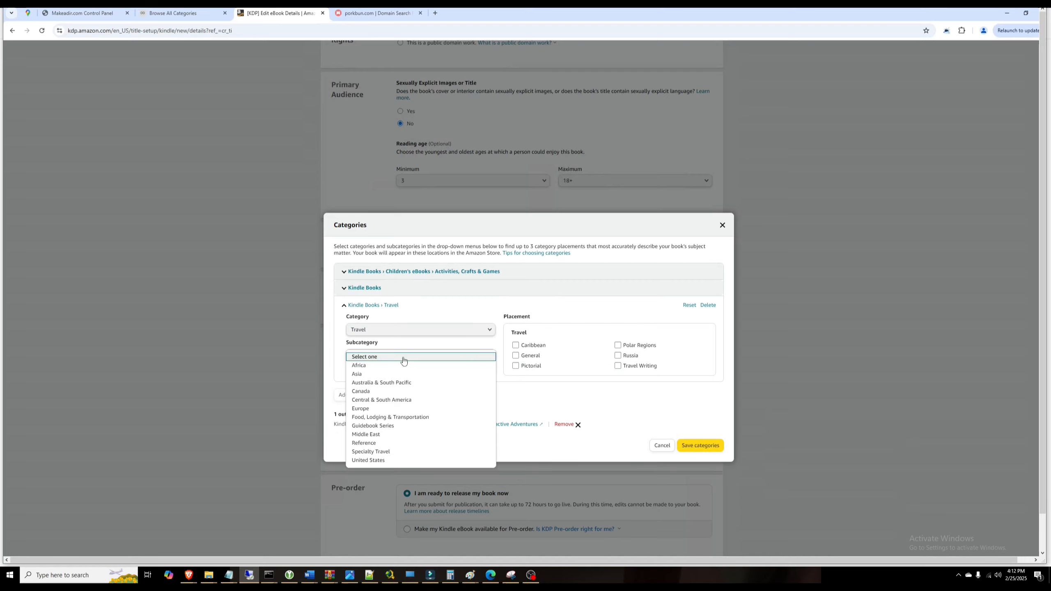
pyautogui.click(373, 444)
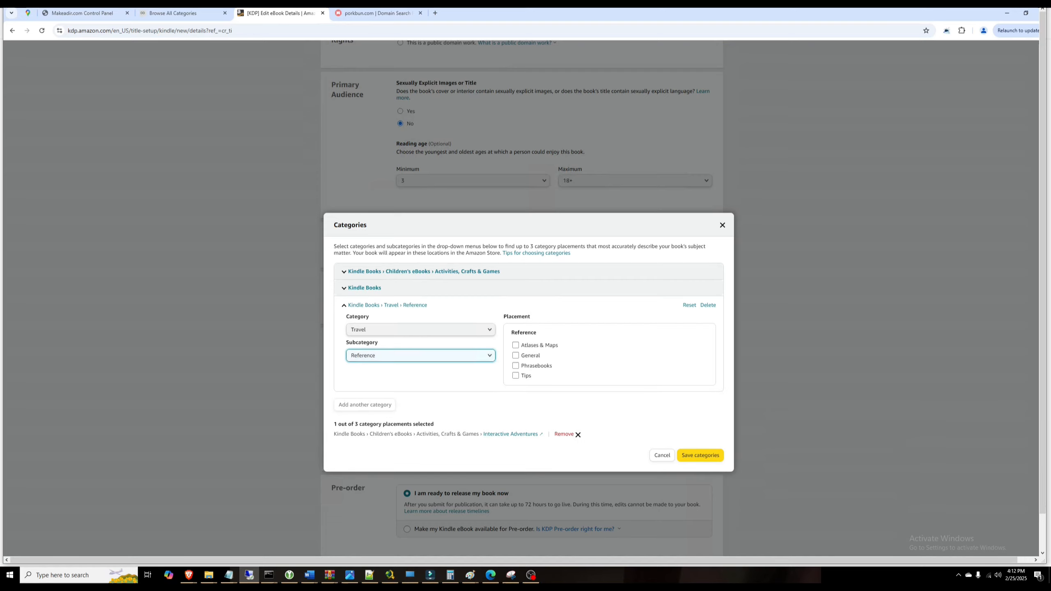
pyautogui.click(516, 356)
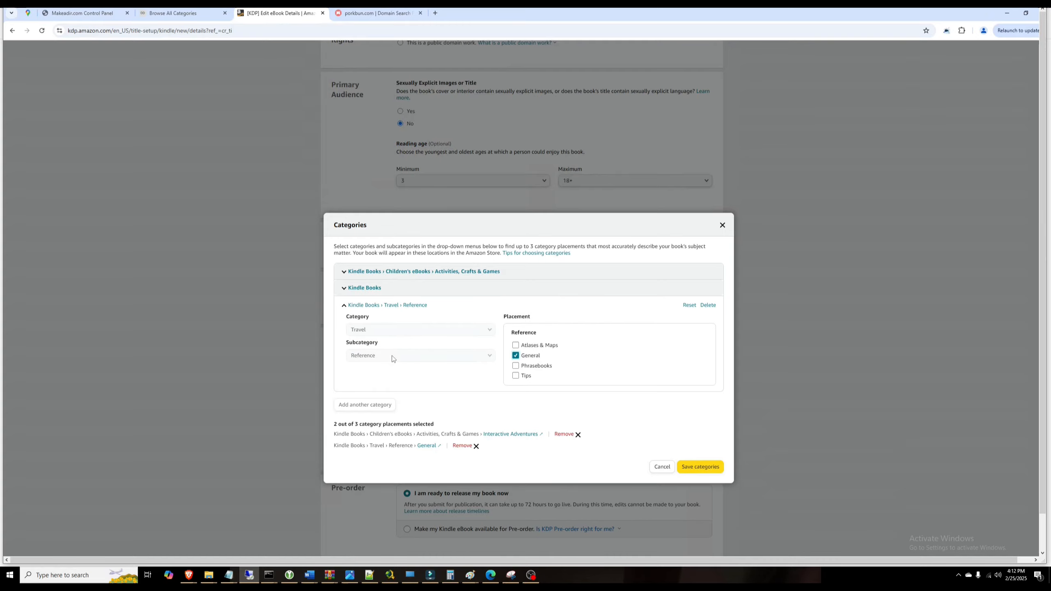
pyautogui.click(704, 467)
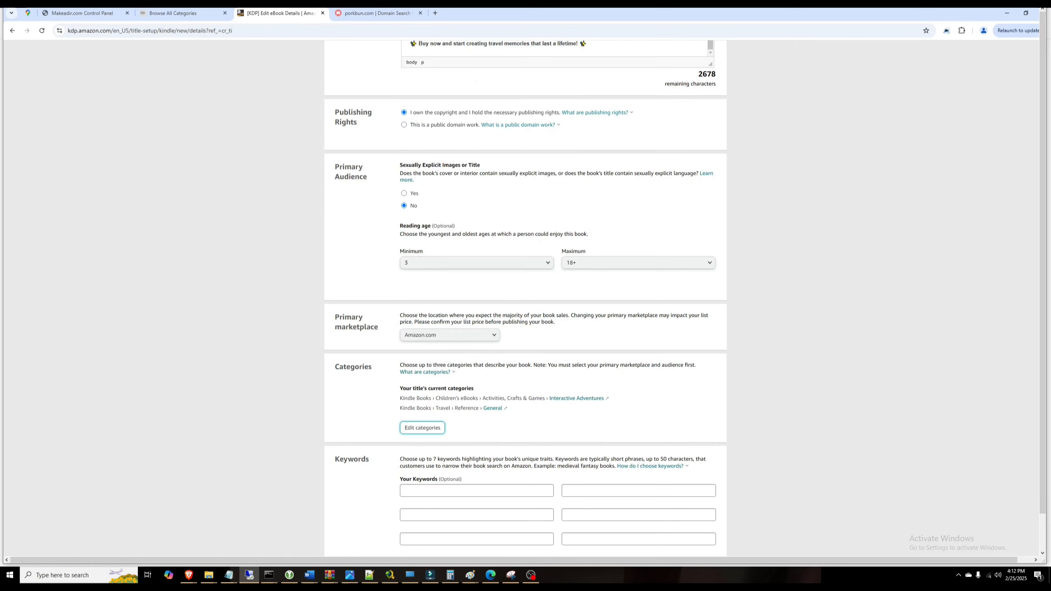
pyautogui.scroll(-4, 438, 344)
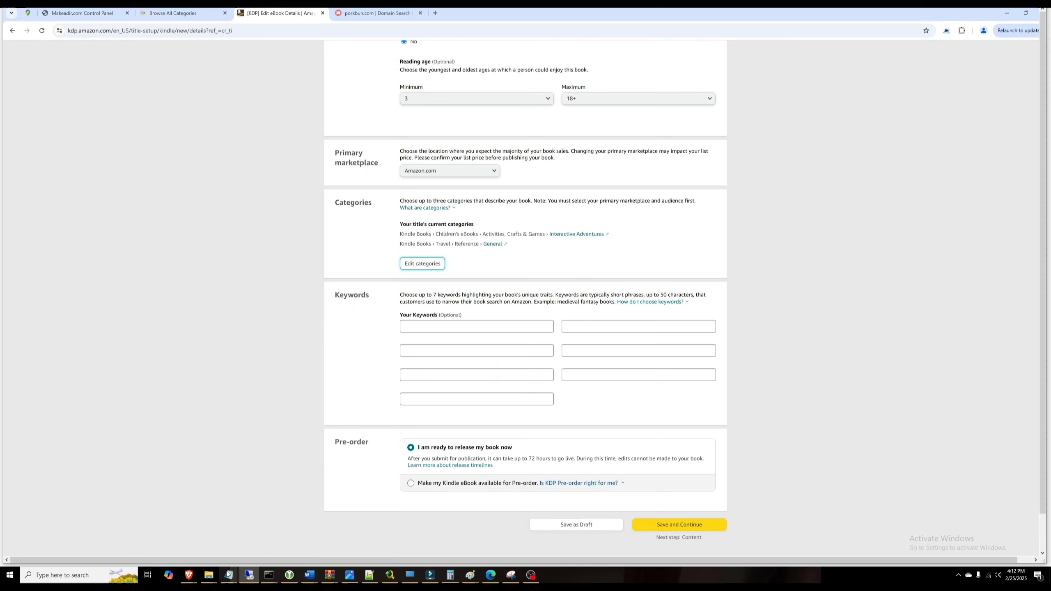
# Step: Ask ChatGPT to 'Please generate 7 keywords for my travel journal'
pyautogui.moveTo(189, 576)
pyautogui.click(138, 539)
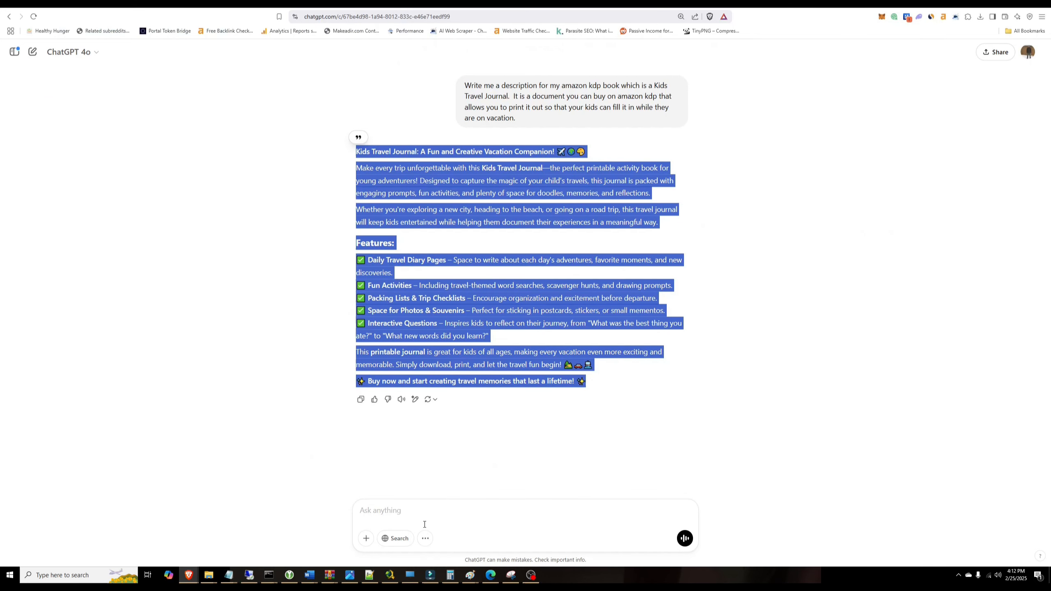
pyautogui.click(430, 501)
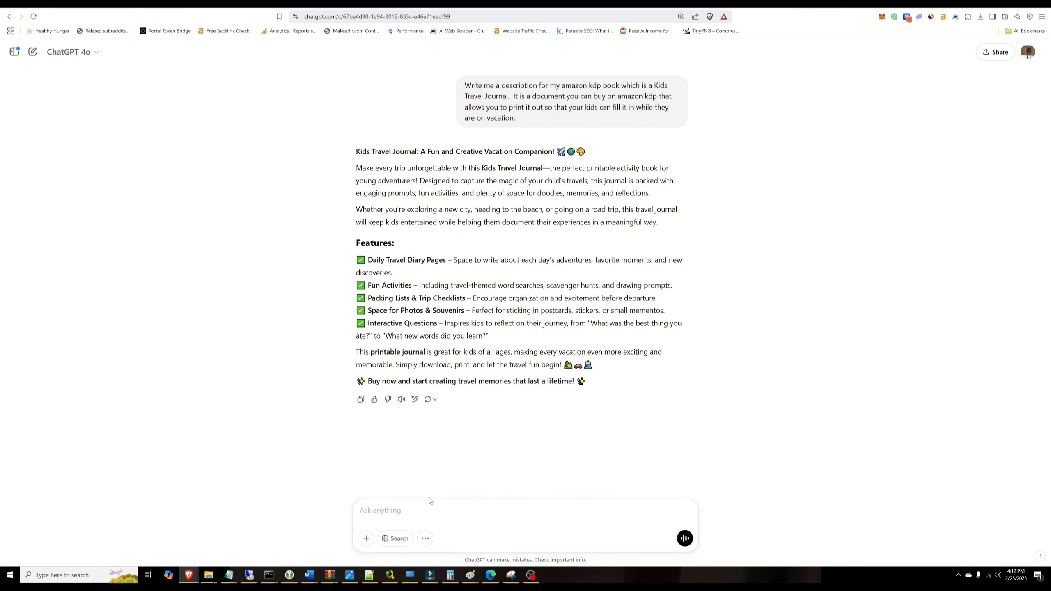
pyautogui.write('Plea')
pyautogui.write('se generate 7 keywords for my travel journa')
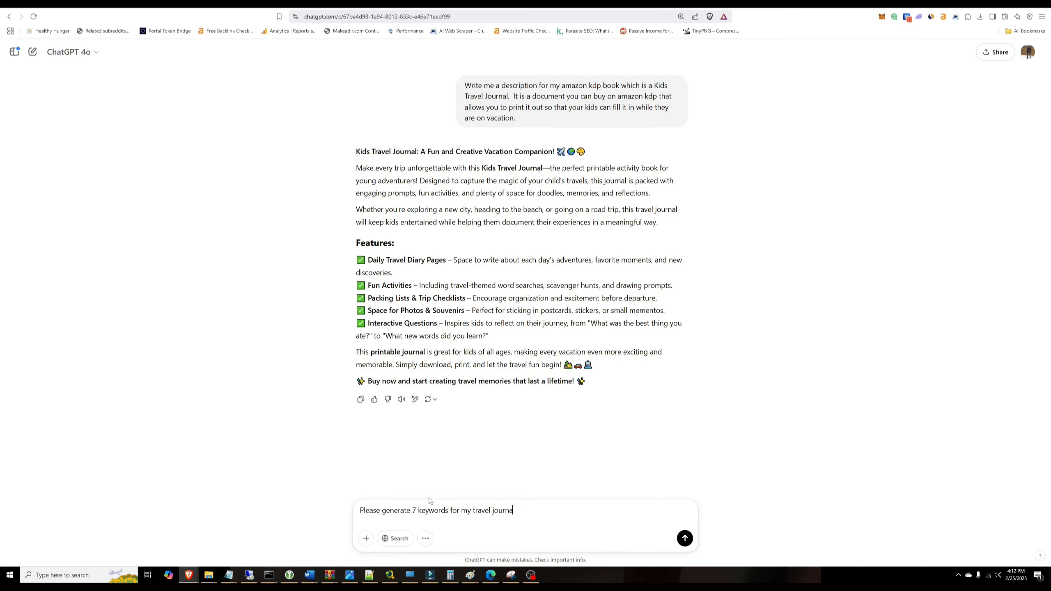
pyautogui.write('l')
pyautogui.press('Return')
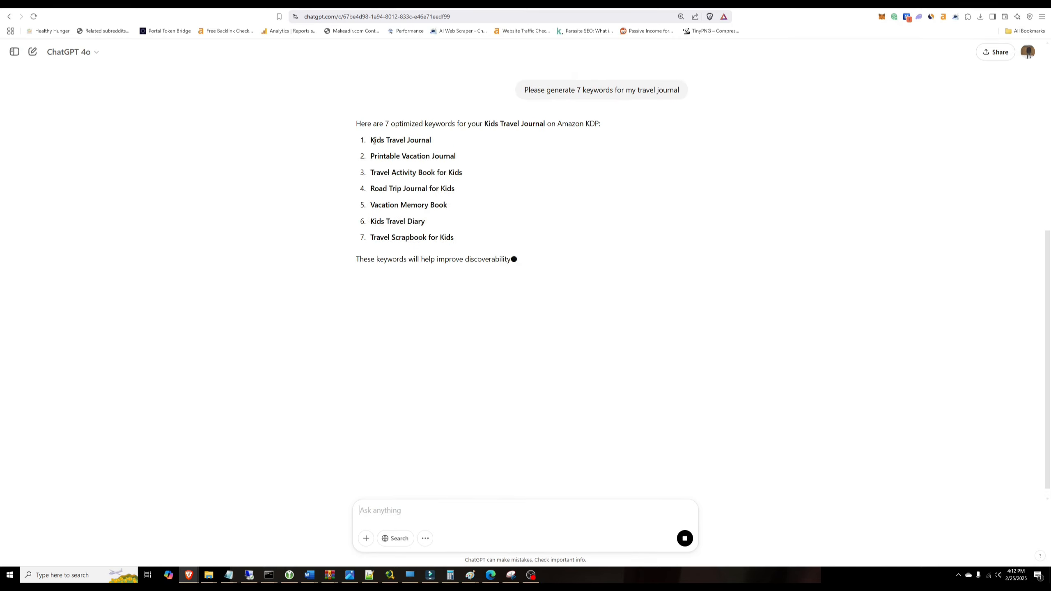
# Step: Copy 'Kids Travel Journal' into the first KDP keyword box
pyautogui.moveTo(371, 140); pyautogui.dragTo(430, 150)
pyautogui.hotkey('ctrl', 'c')
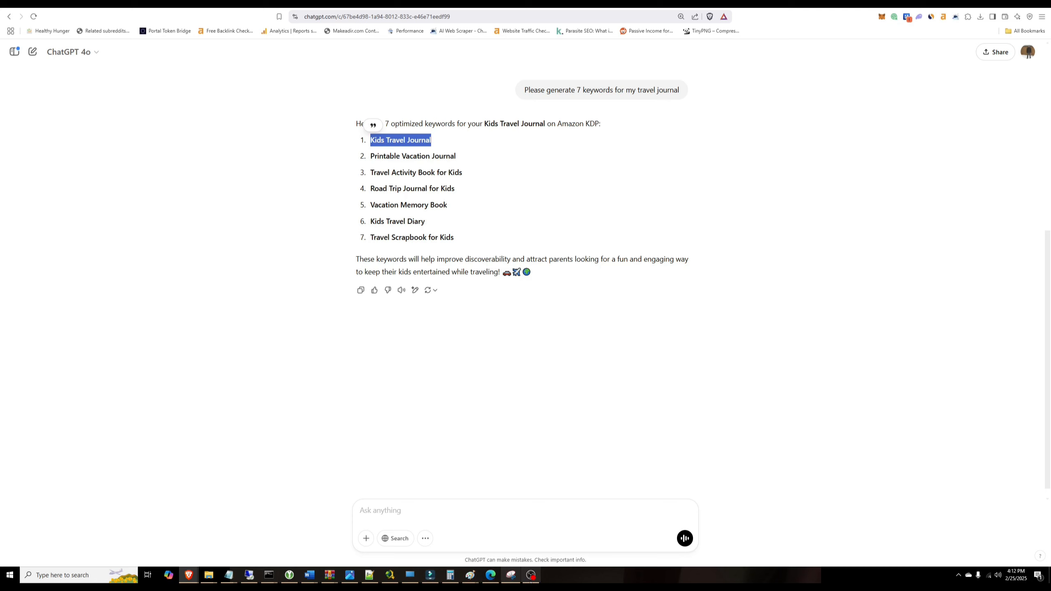
pyautogui.click(249, 575)
pyautogui.click(477, 326)
pyautogui.hotkey('ctrl', 'v')
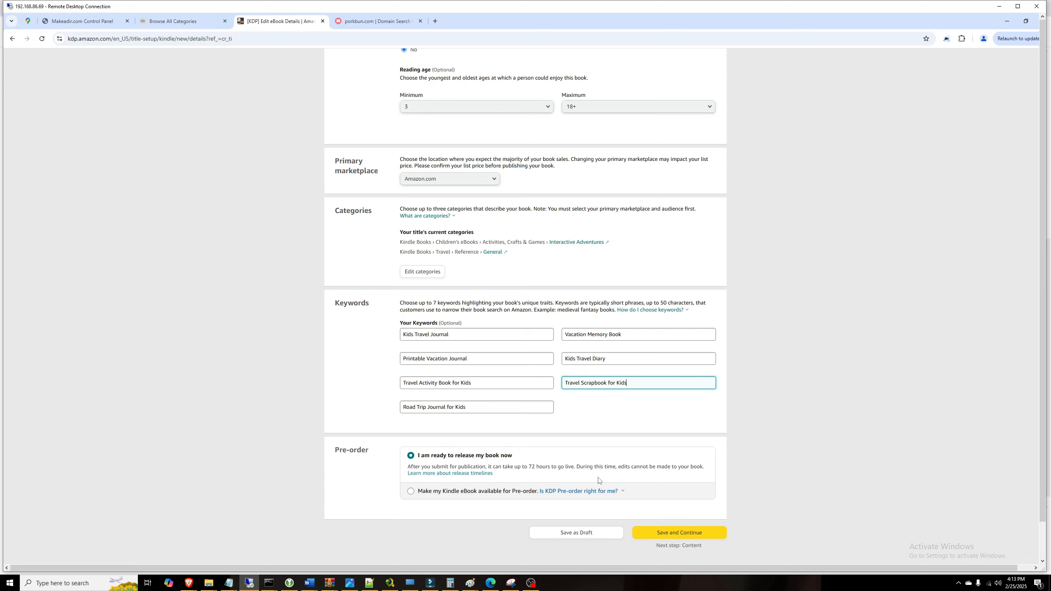
# Step: Save the eBook details and scroll through the page to review them
pyautogui.click(673, 534)
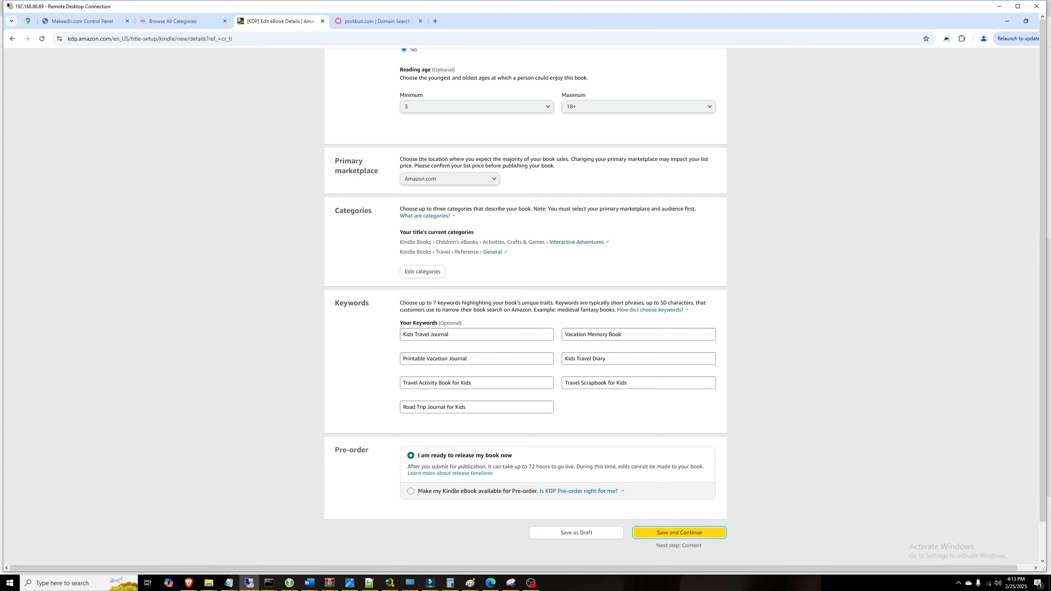
pyautogui.scroll(20, 526, 305)
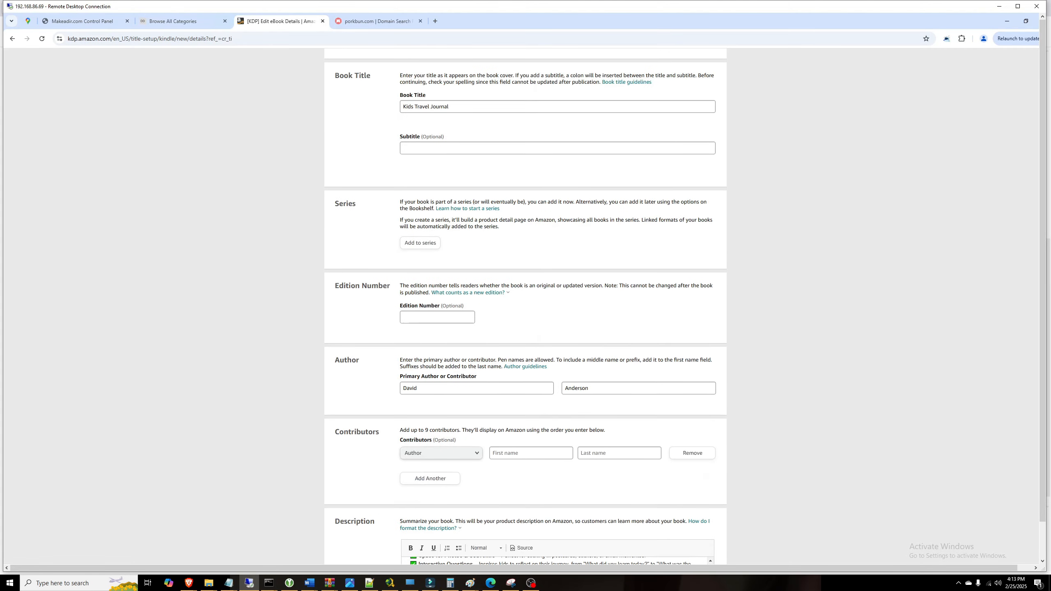
pyautogui.scroll(4, 526, 307)
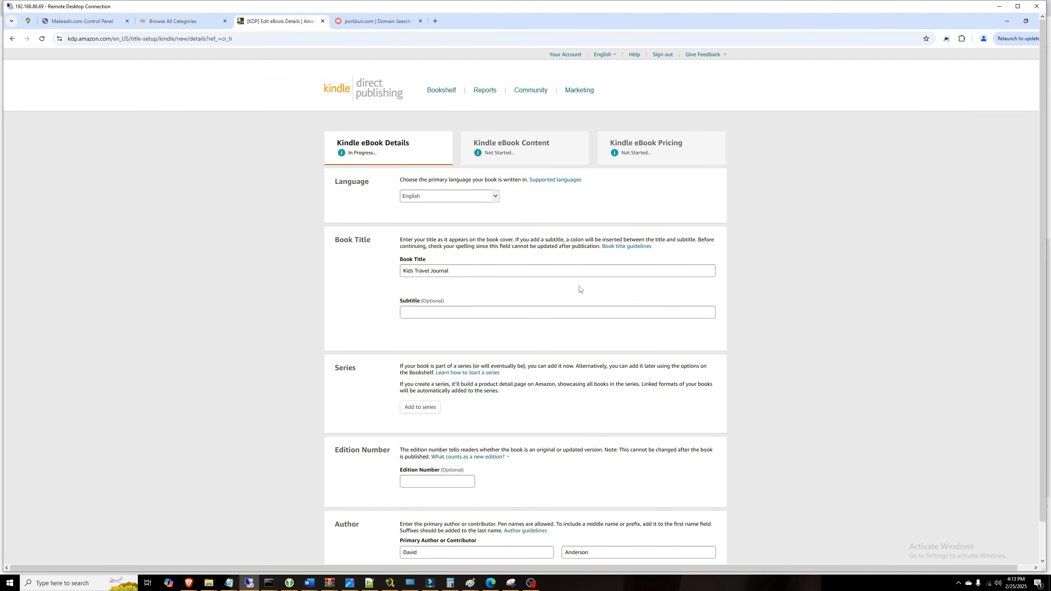
pyautogui.scroll(-20, 580, 289)
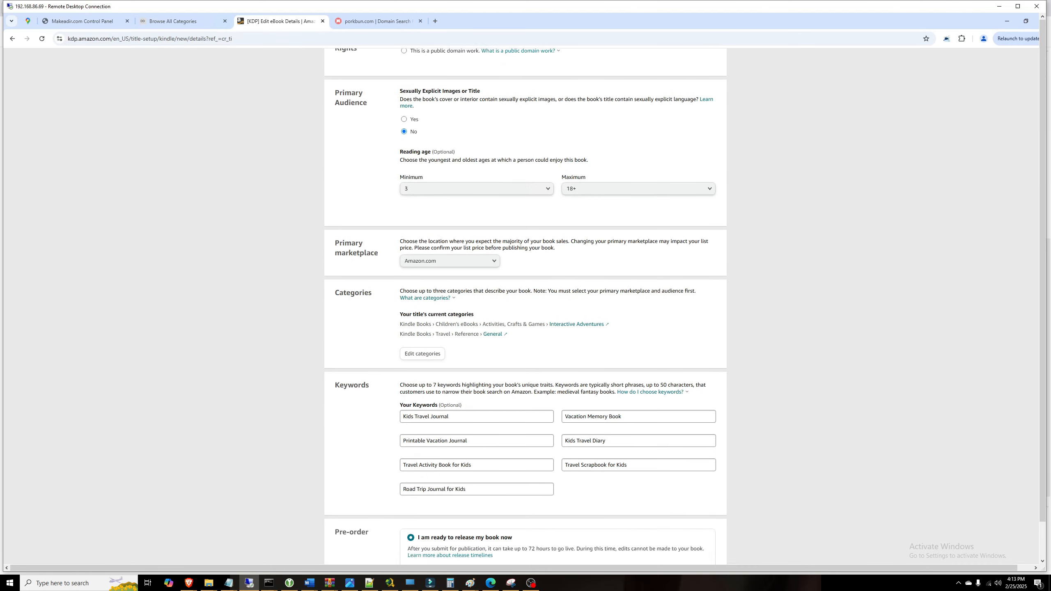
pyautogui.scroll(-3, 580, 289)
# Step: Save the details and upload Kids Travel Journal.docx from the Desktop as the manuscript
pyautogui.click(675, 491)
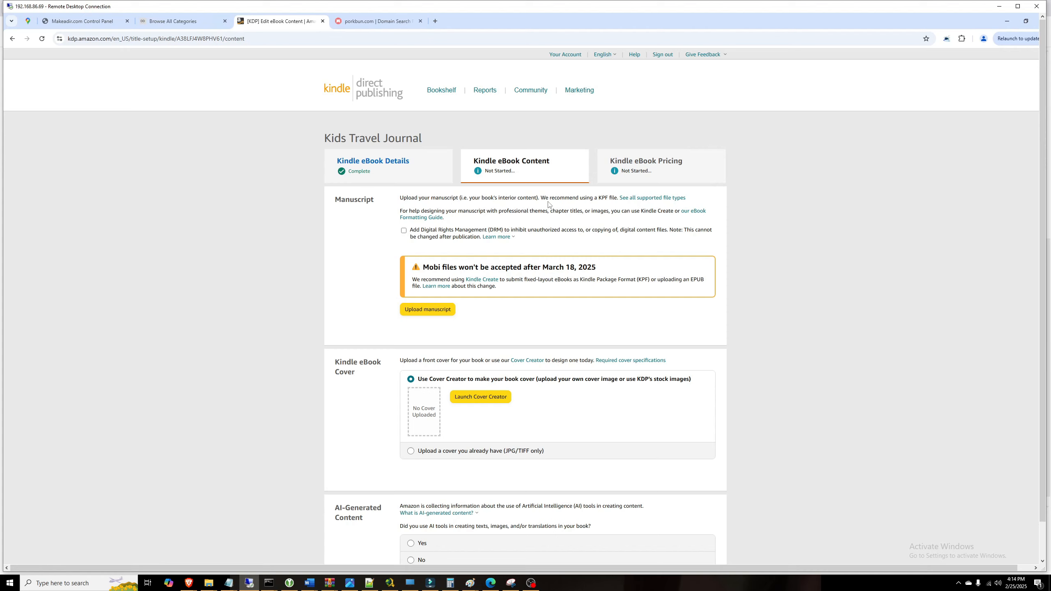
pyautogui.click(437, 310)
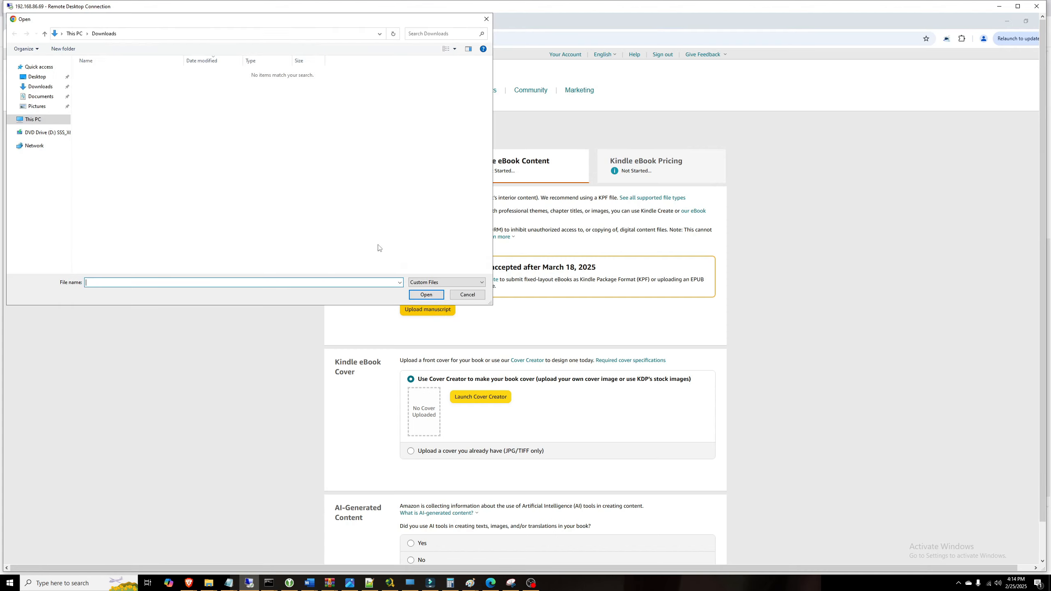
pyautogui.click(37, 77)
pyautogui.click(109, 72)
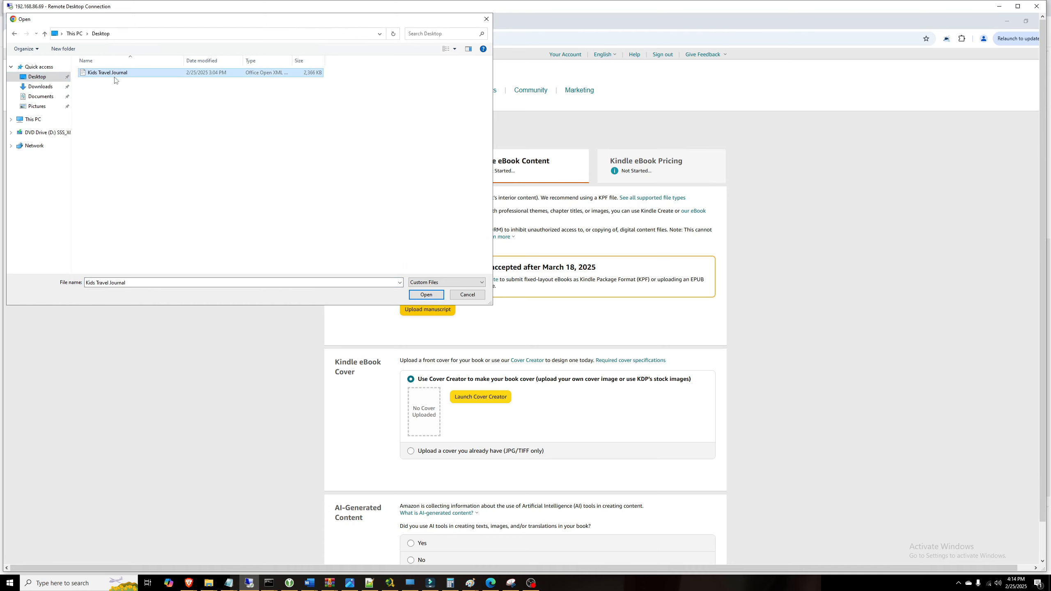
pyautogui.click(427, 294)
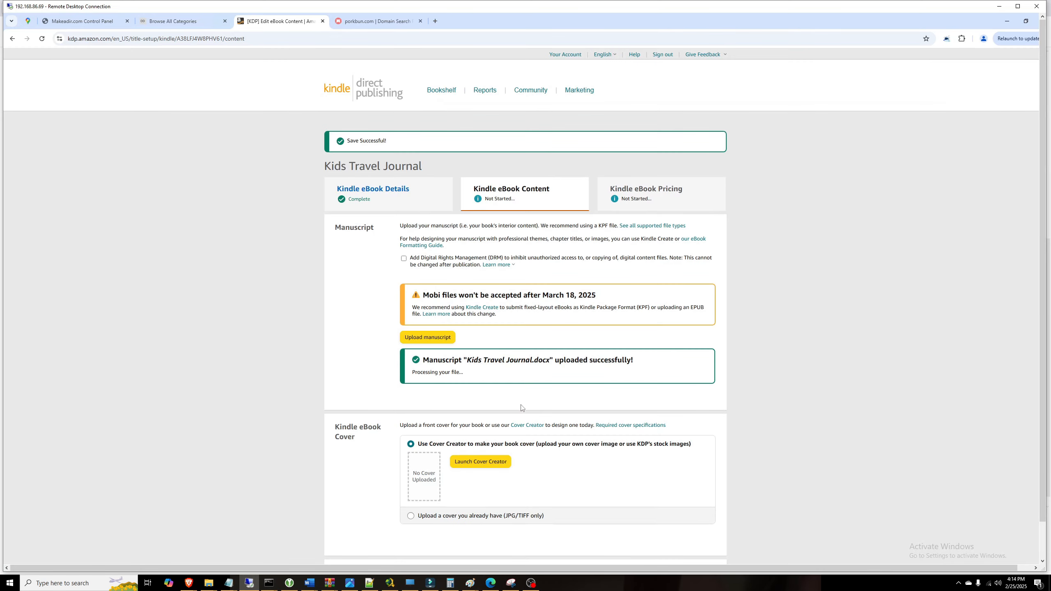
# Step: Answer No under AI-Generated Content
pyautogui.scroll(-2, 523, 403)
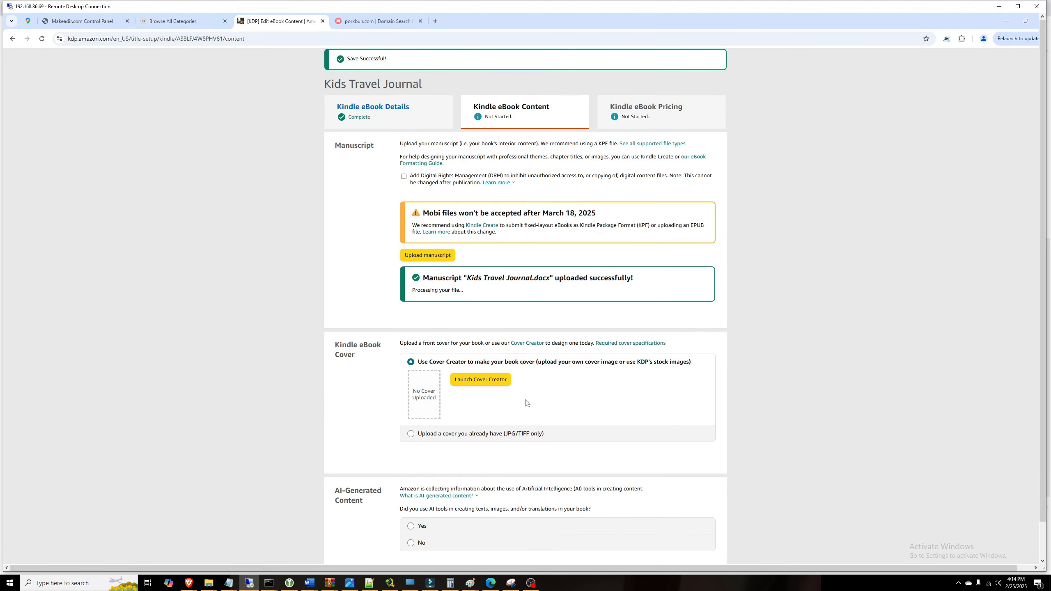
pyautogui.scroll(-2, 455, 381)
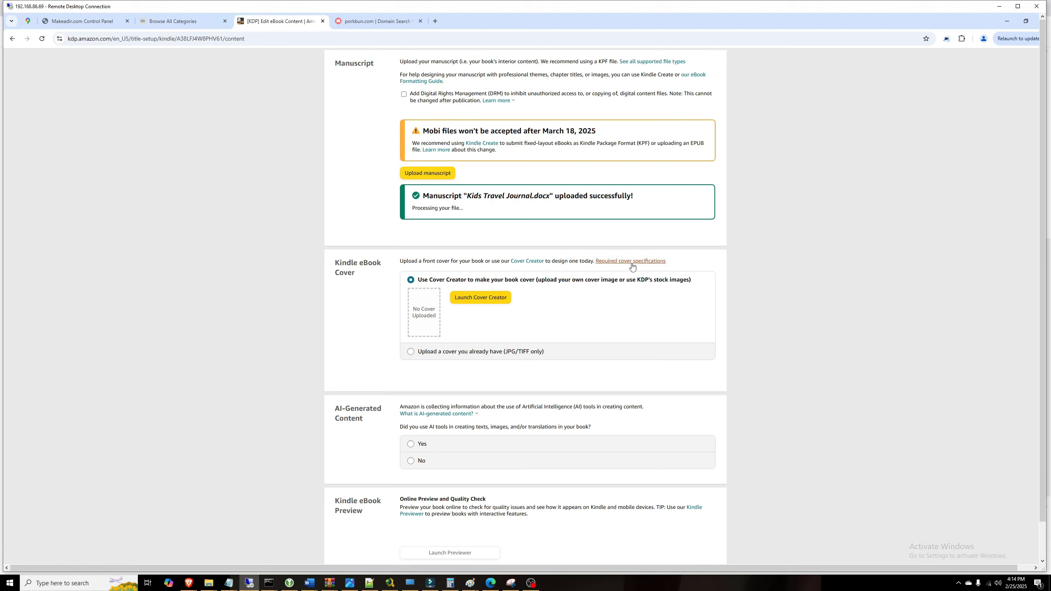
pyautogui.click(410, 463)
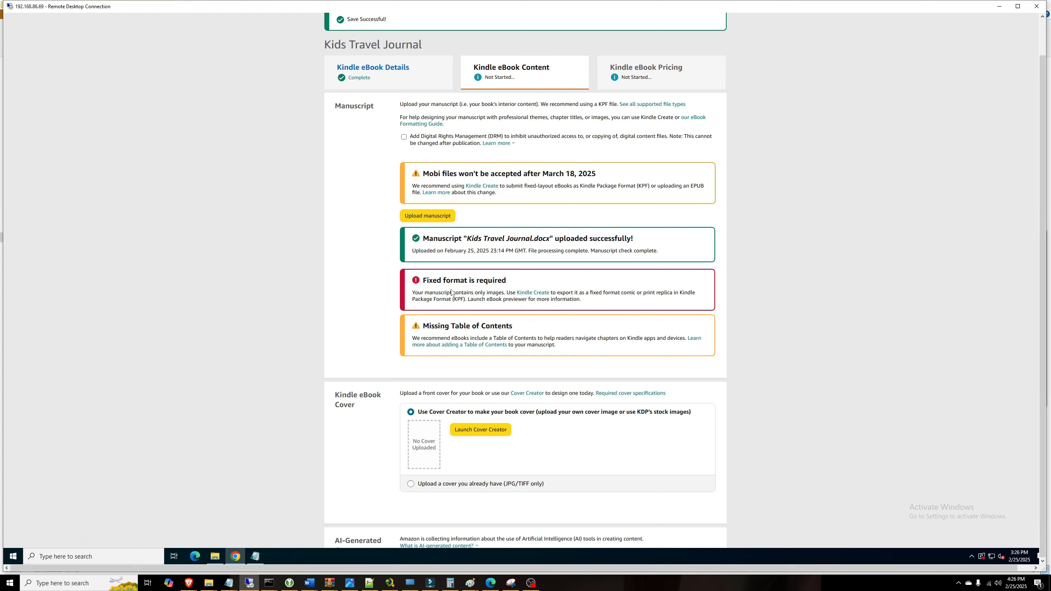
# Step: Save the content page and start the Kindle Create free download for PC
pyautogui.click(533, 293)
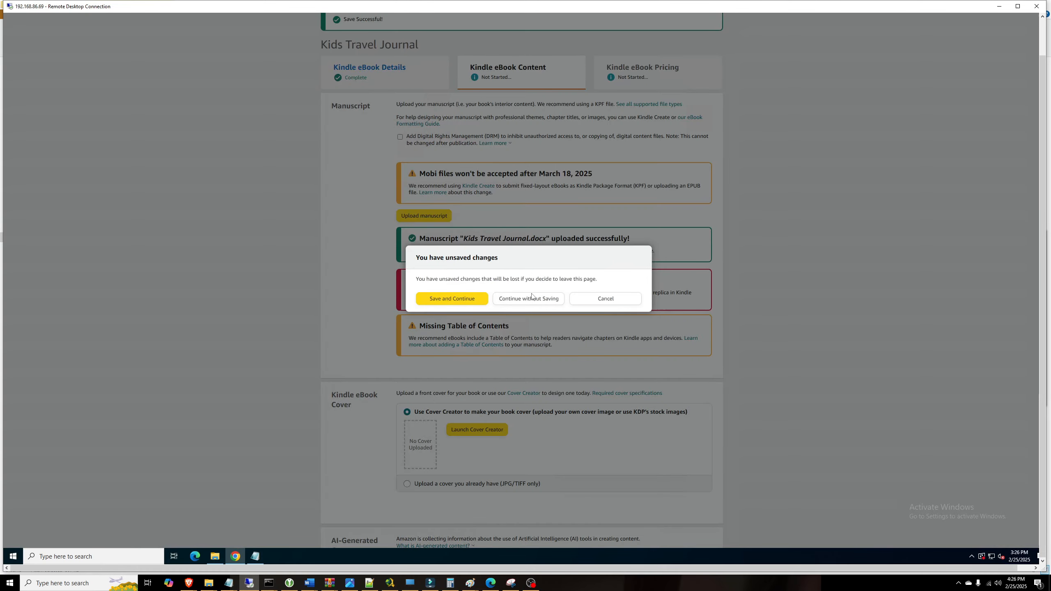
pyautogui.click(428, 304)
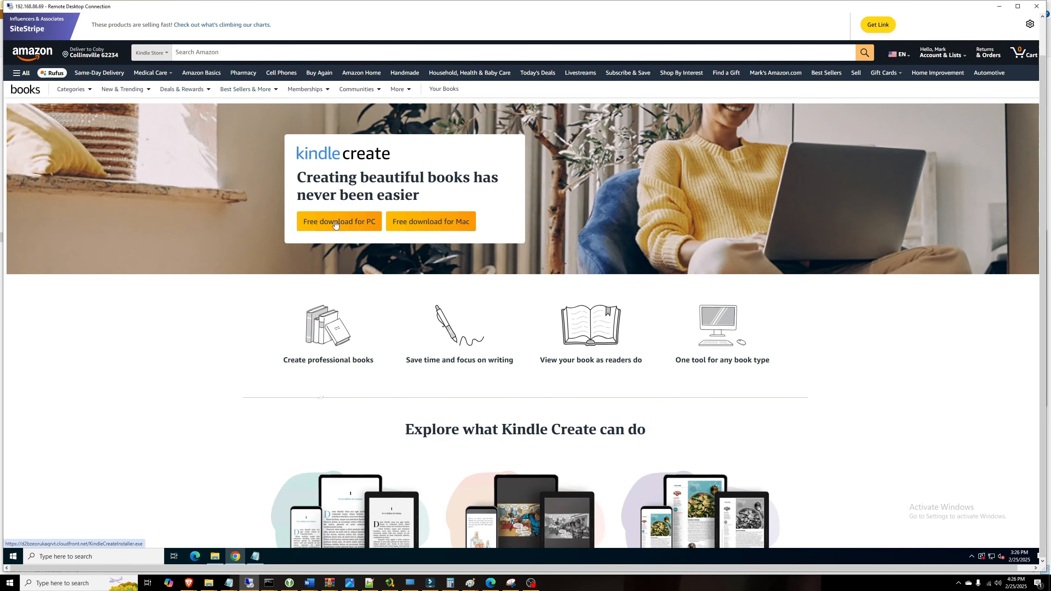
pyautogui.click(334, 224)
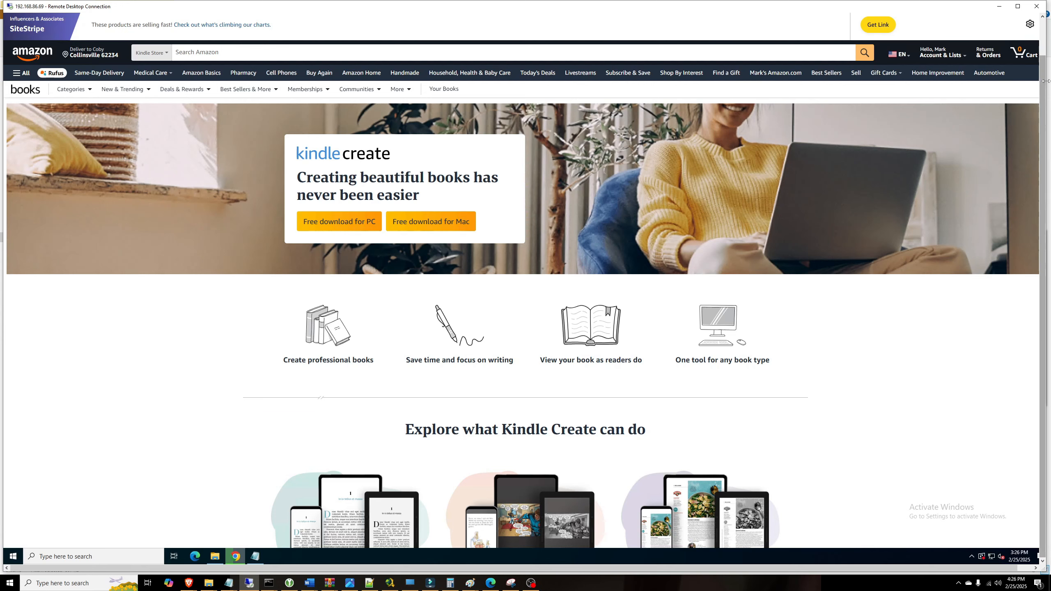
# Step: Start a Comics-format book titled 'Kids Travel Journal'
pyautogui.press('F11')
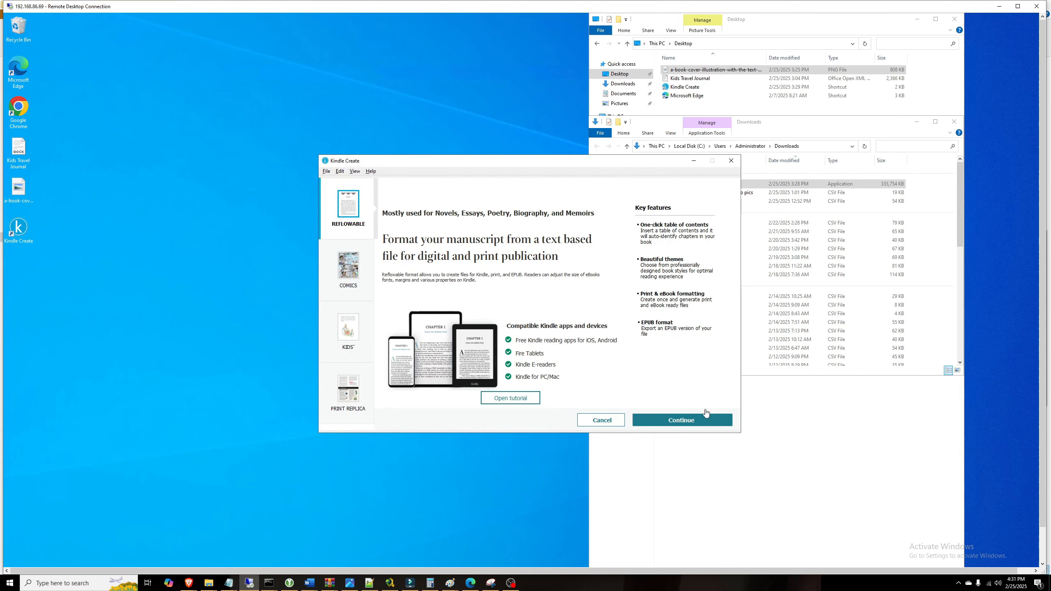
pyautogui.click(352, 267)
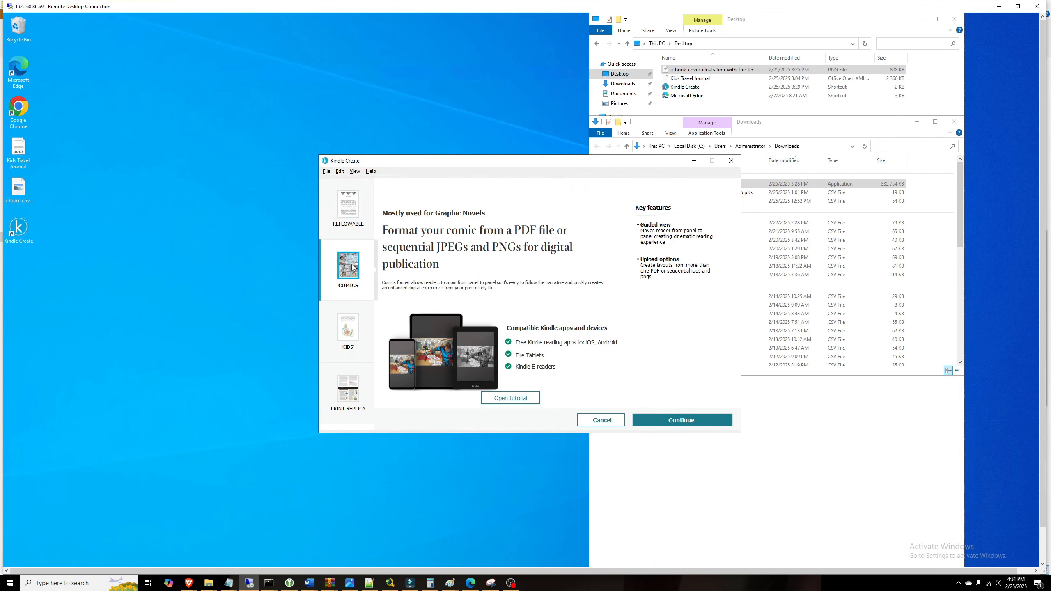
pyautogui.click(705, 423)
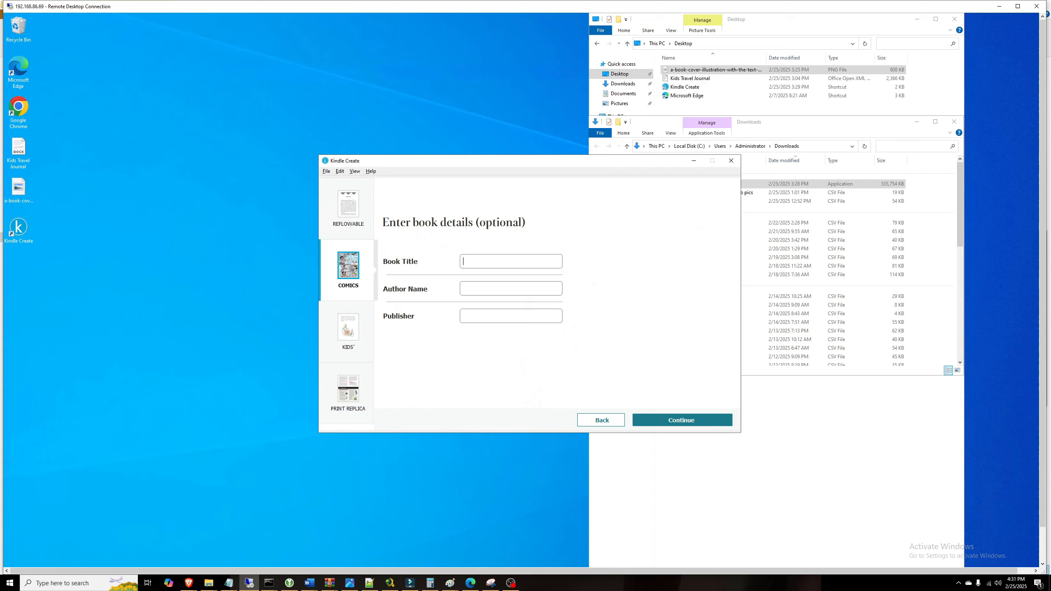
pyautogui.write('Kids Travel Journal')
pyautogui.press('Tab')
# Step: Enter the author name, reuse it as publisher, and continue to file import
pyautogui.click(489, 290)
pyautogui.hotkey('ctrl', 'a')
pyautogui.hotkey('ctrl', 'c')
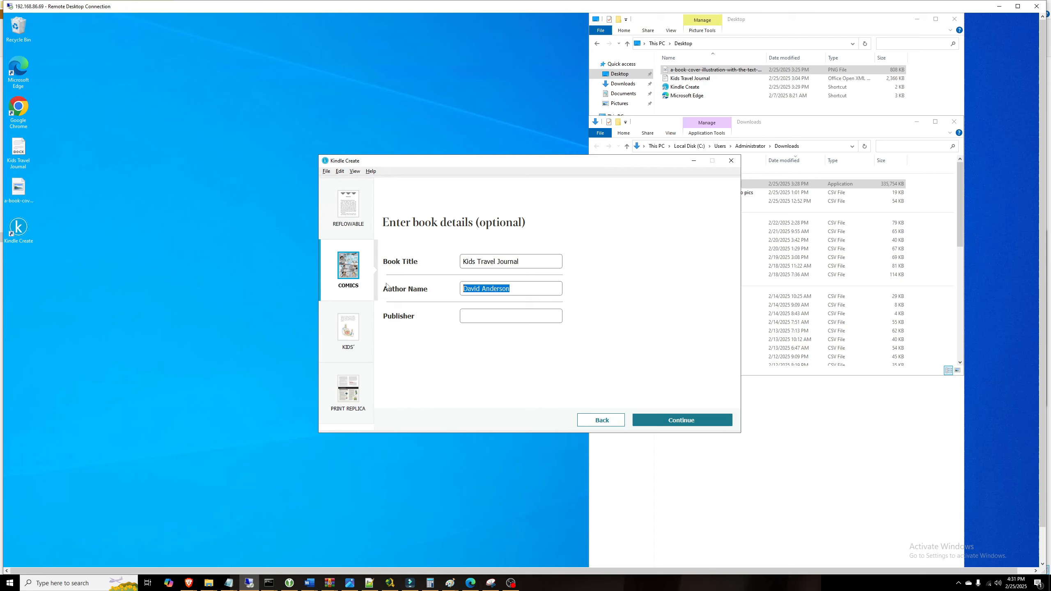
pyautogui.click(485, 317)
pyautogui.hotkey('ctrl', 'v')
pyautogui.click(678, 420)
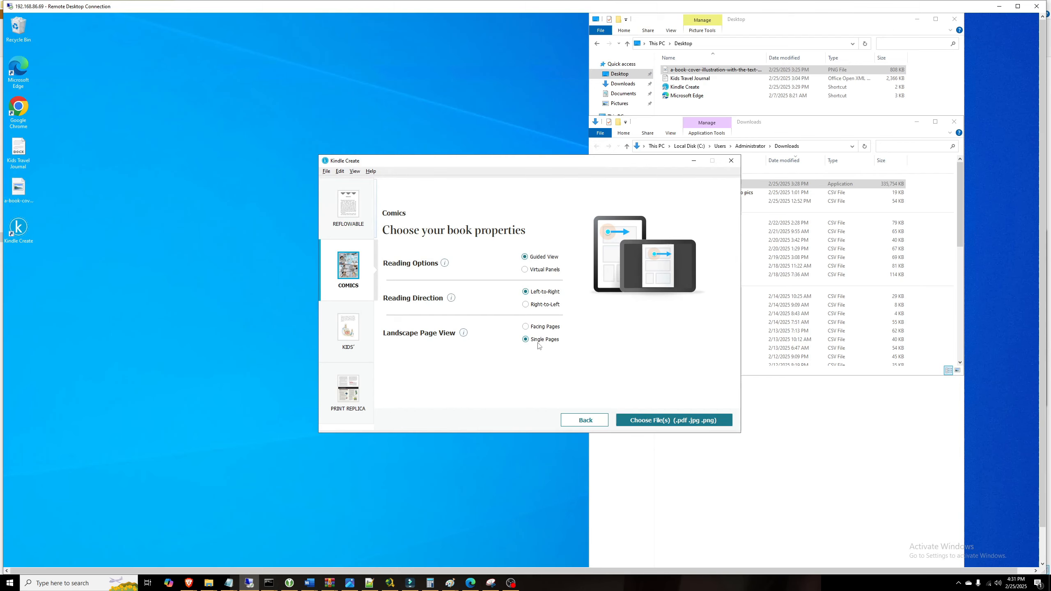
pyautogui.click(683, 420)
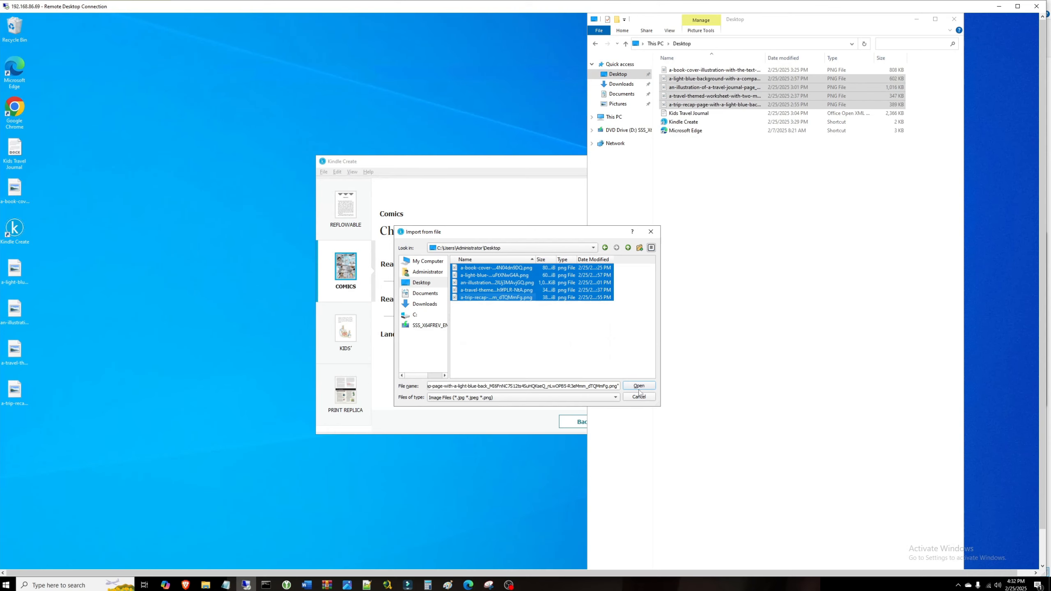
# Step: Import the journal file and review pages 2 through 5, ending on Trip Recap
pyautogui.click(639, 387)
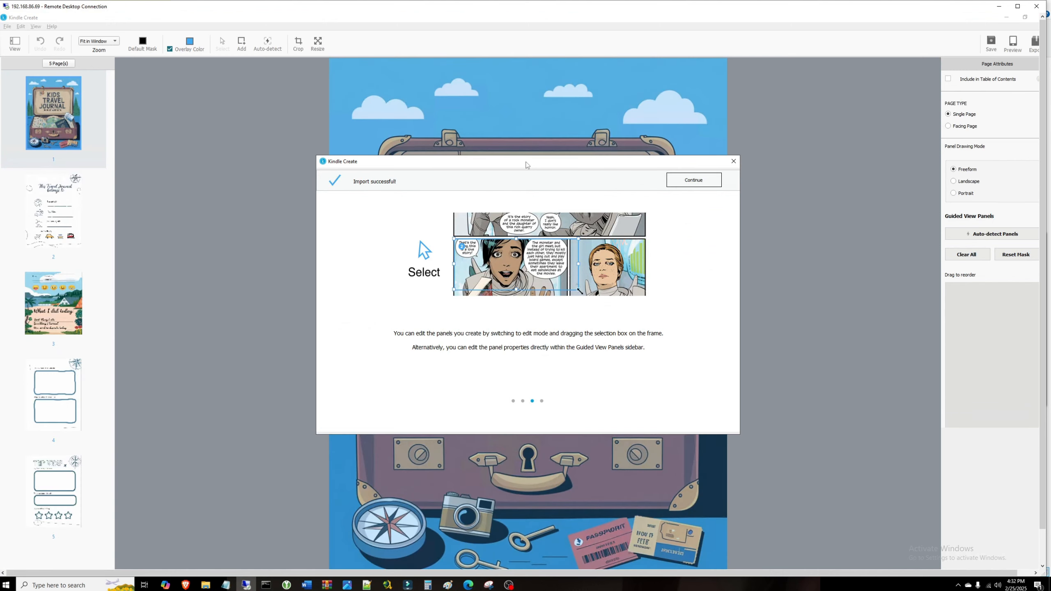
pyautogui.click(733, 161)
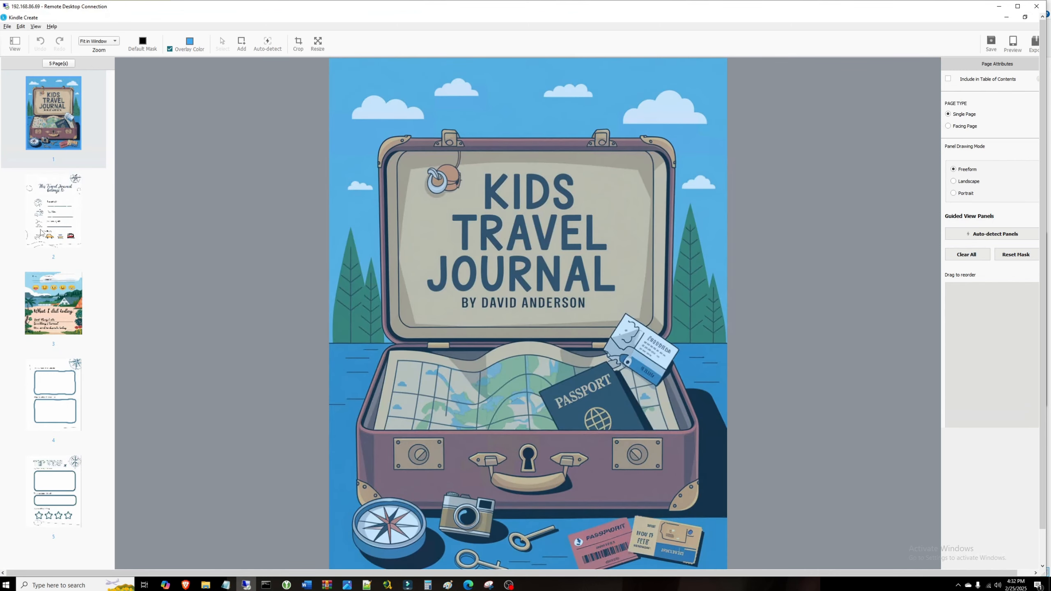
pyautogui.click(58, 236)
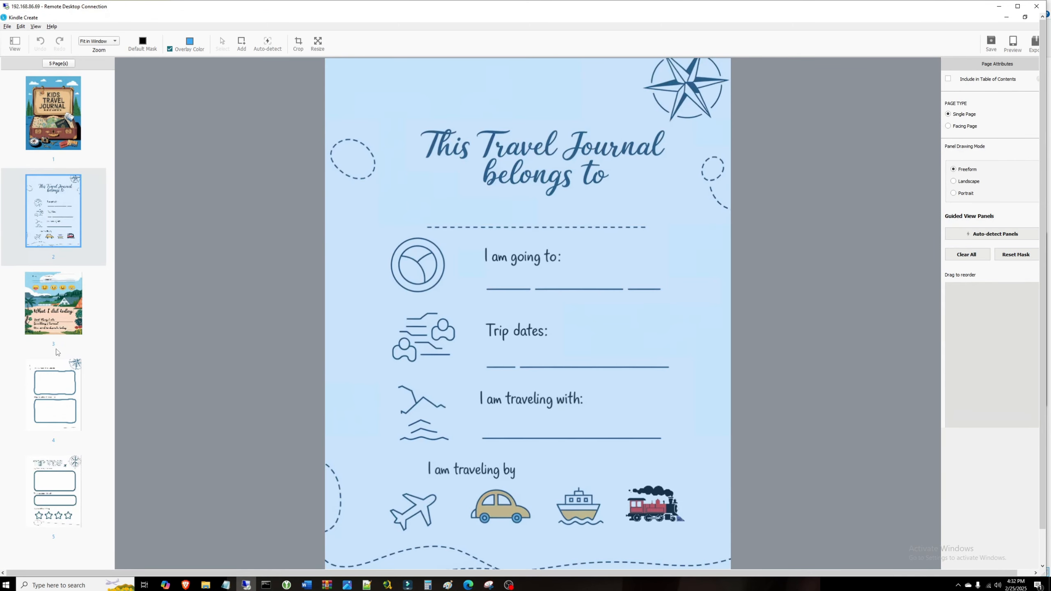
pyautogui.click(60, 321)
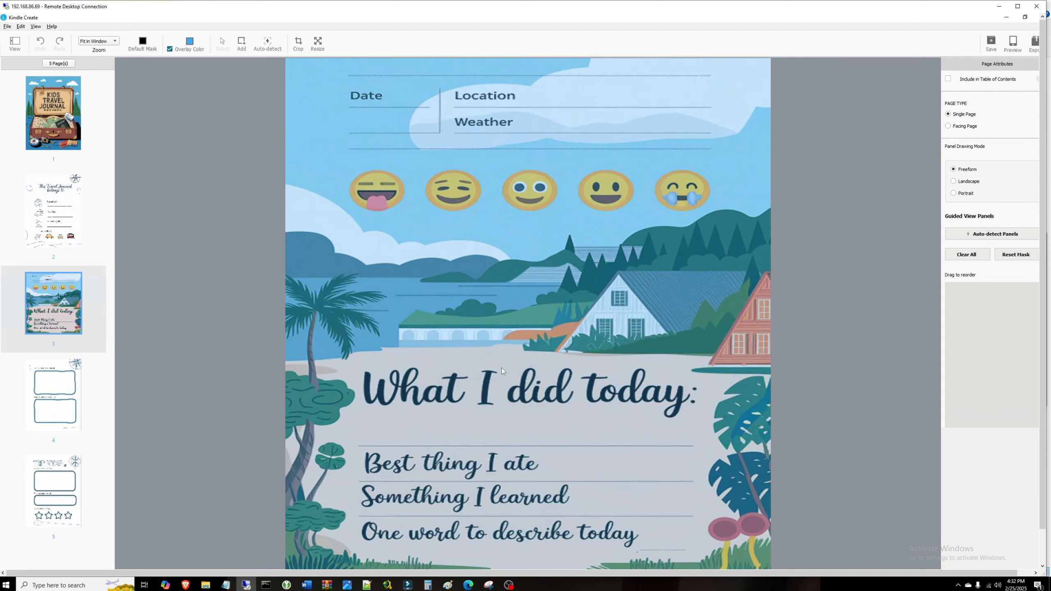
pyautogui.click(52, 405)
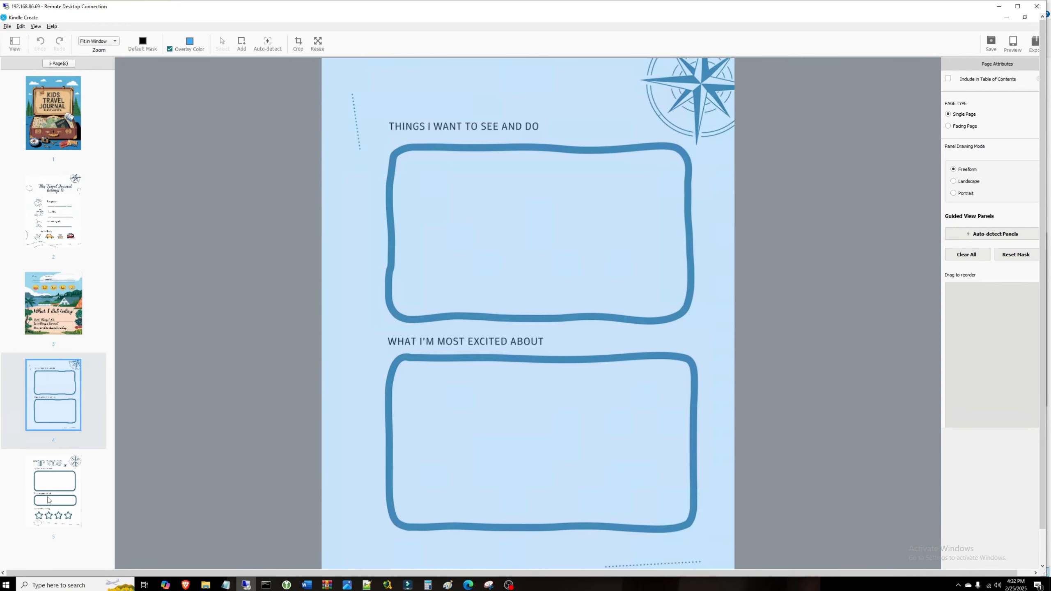
pyautogui.click(49, 502)
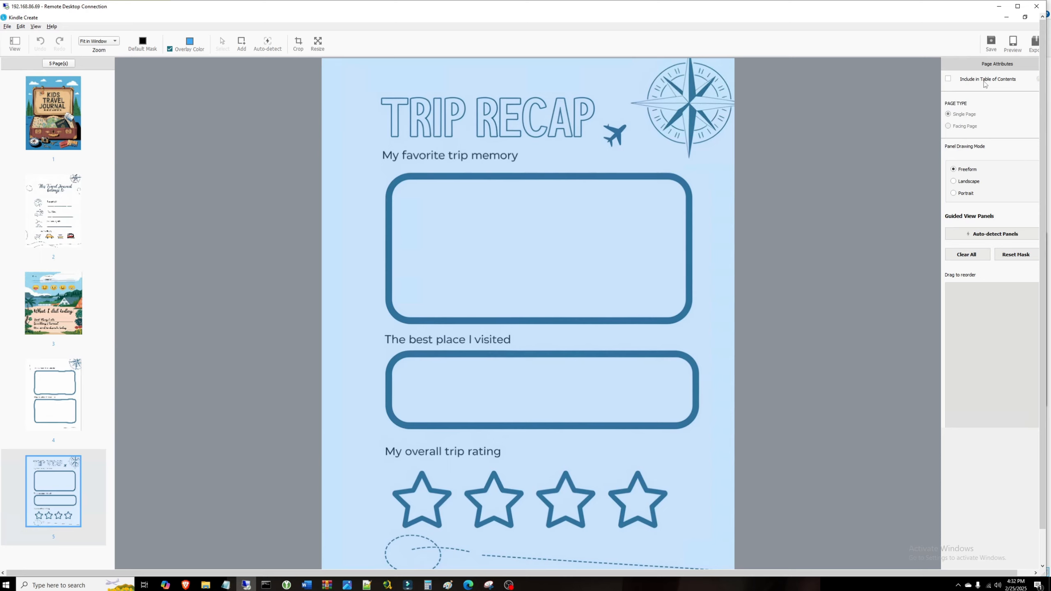
# Step: Set the Trip Recap page's panel drawing mode to Portrait (3:4)
pyautogui.click(953, 193)
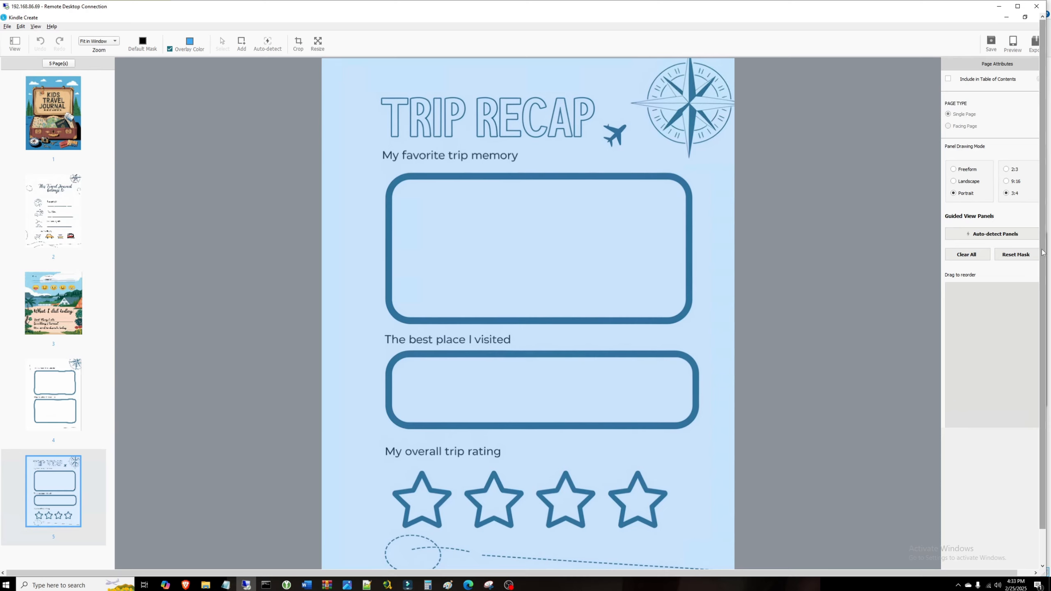
pyautogui.moveTo(1043, 257)
pyautogui.mouseDown()
pyautogui.moveTo(1050, 314)
pyautogui.moveTo(1049, 269)
pyautogui.mouseUp()
pyautogui.moveTo(1003, 573); pyautogui.dragTo(1024, 575)
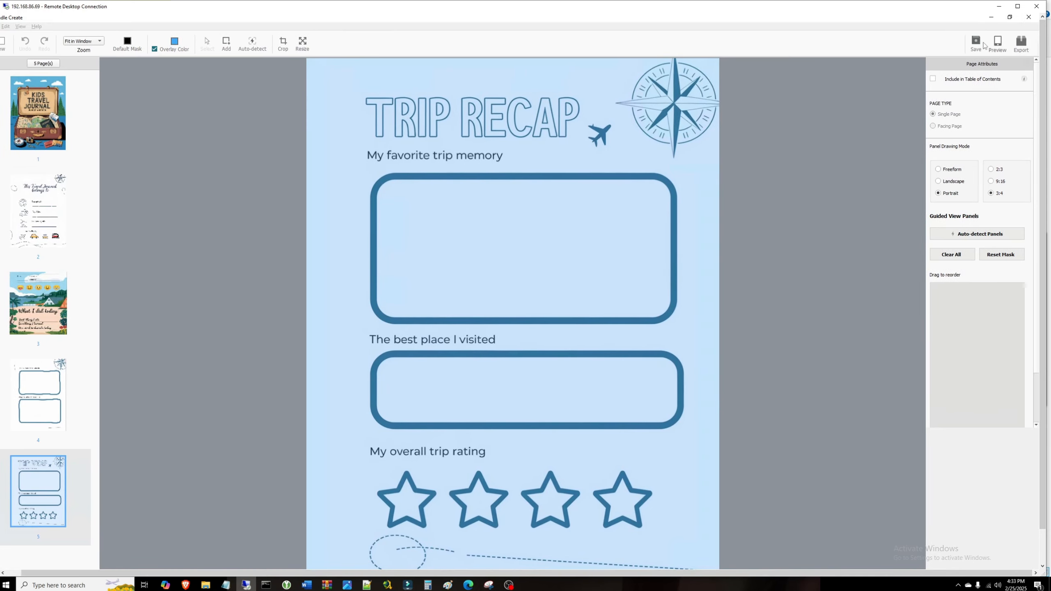
# Step: Save the Kindle Create project and preview all five pages of the journal
pyautogui.click(976, 42)
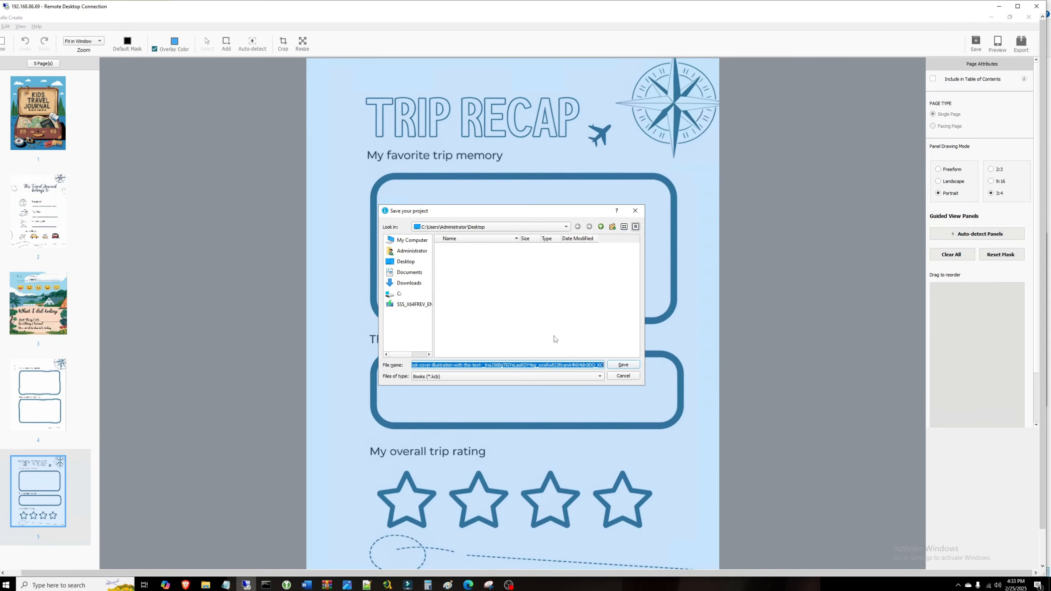
pyautogui.click(624, 365)
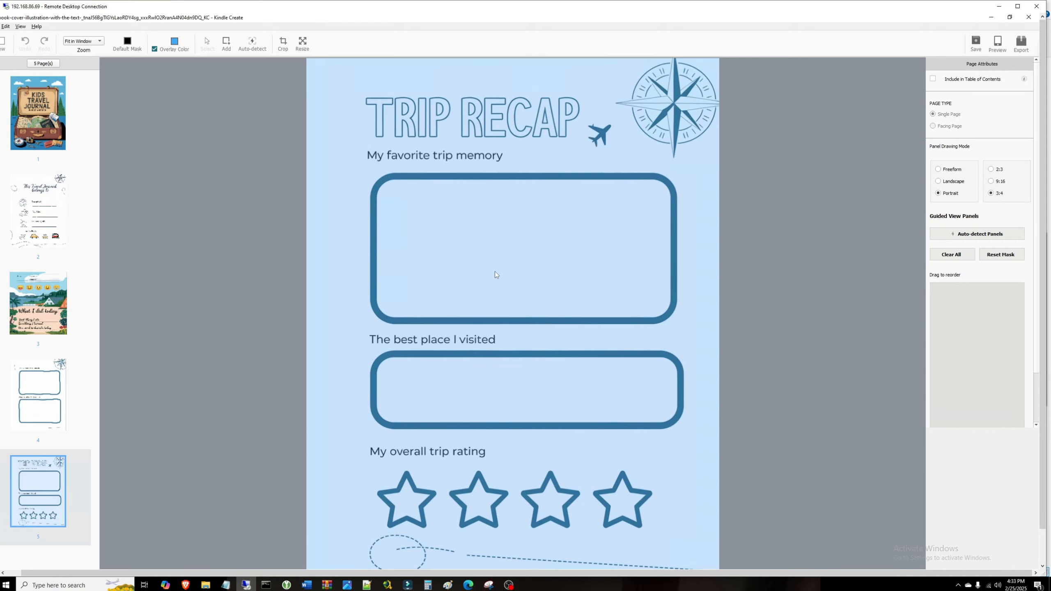
pyautogui.click(998, 43)
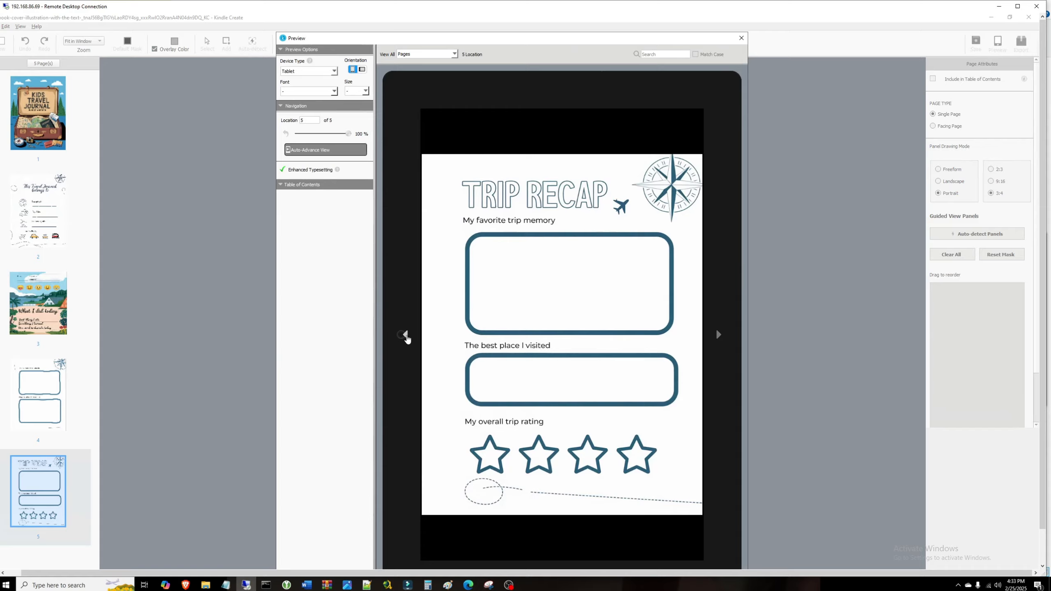
pyautogui.click(406, 337)
pyautogui.click(406, 337)
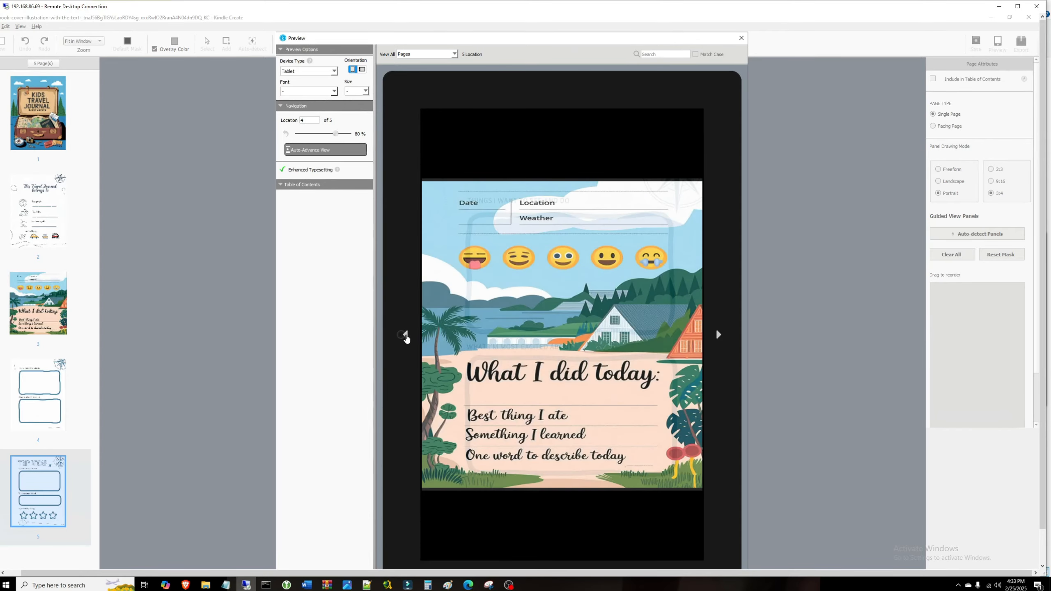
pyautogui.click(406, 337)
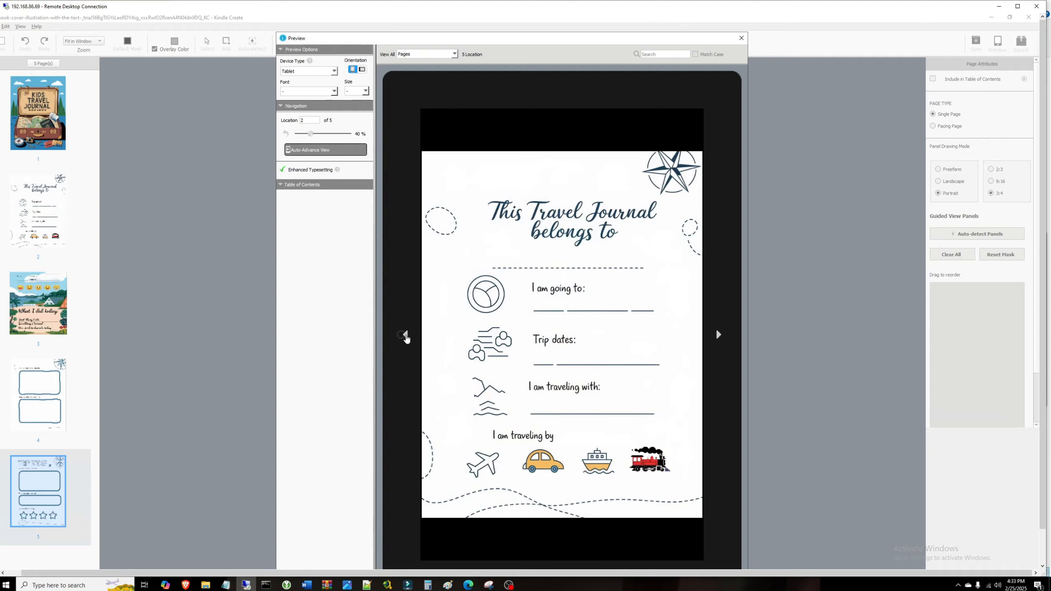
pyautogui.click(406, 337)
pyautogui.click(718, 336)
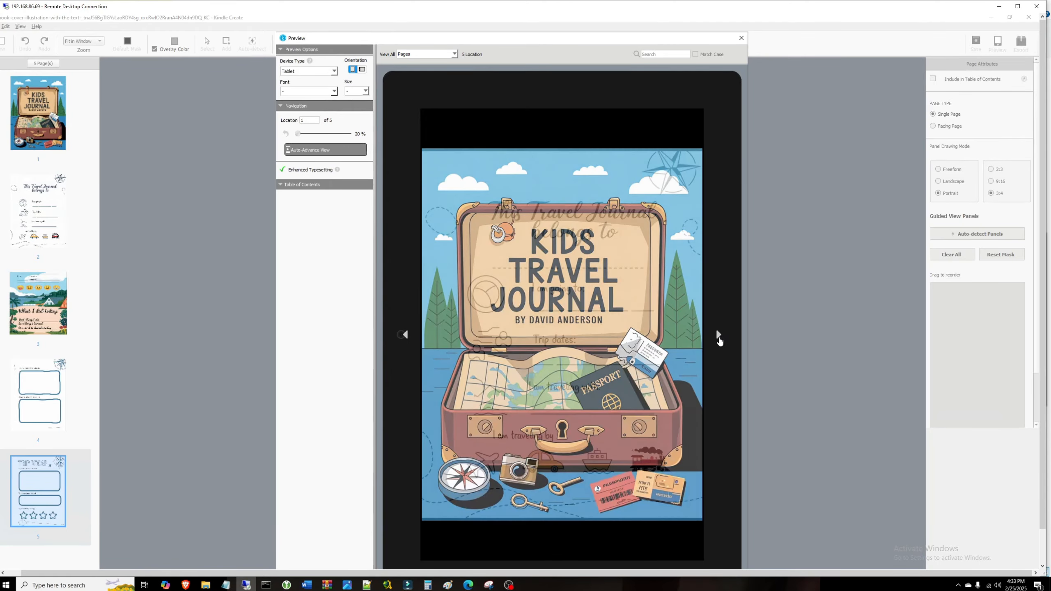
pyautogui.click(719, 336)
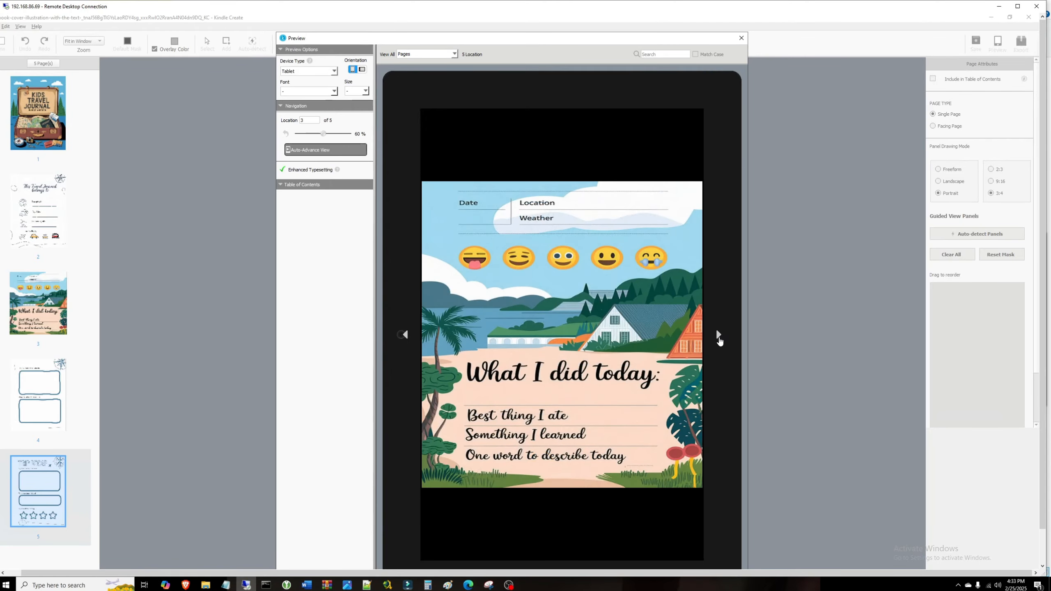
pyautogui.click(719, 336)
pyautogui.click(719, 336)
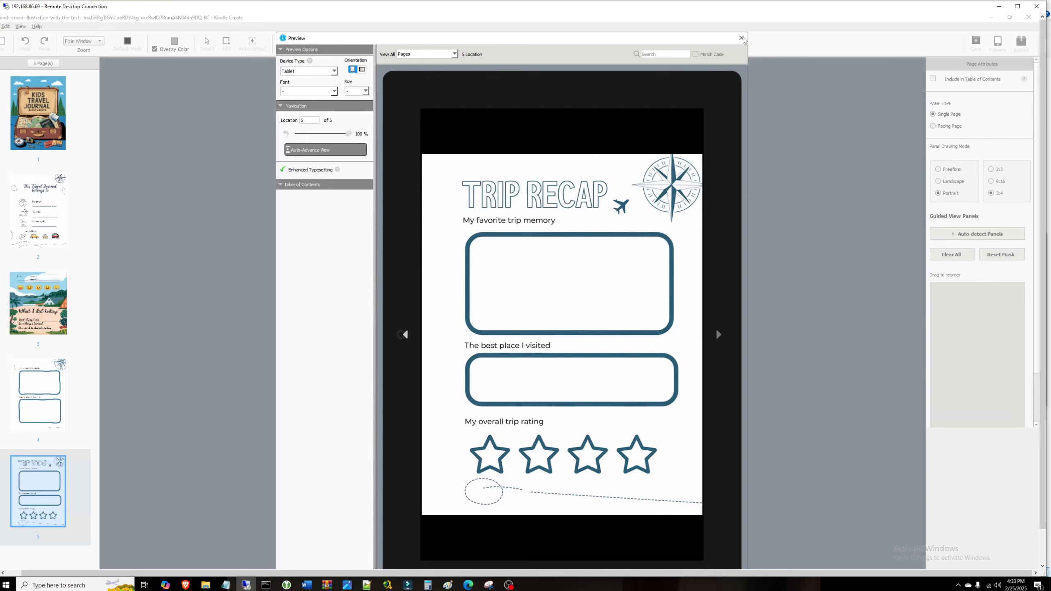
pyautogui.click(742, 37)
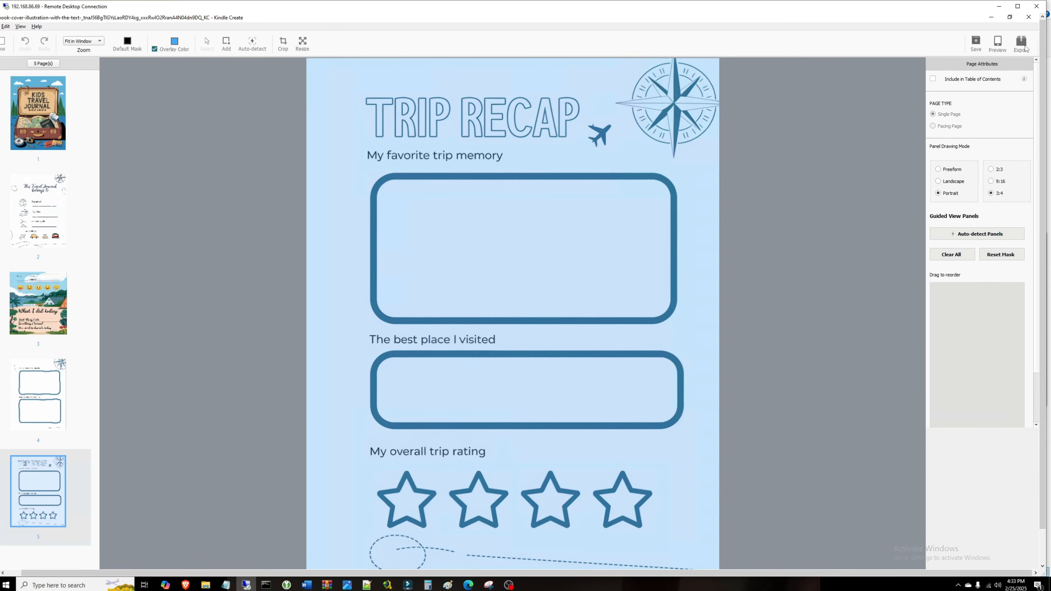
# Step: Export the book as 'Kids Travel Journal.kpf' to the Desktop
pyautogui.click(1022, 44)
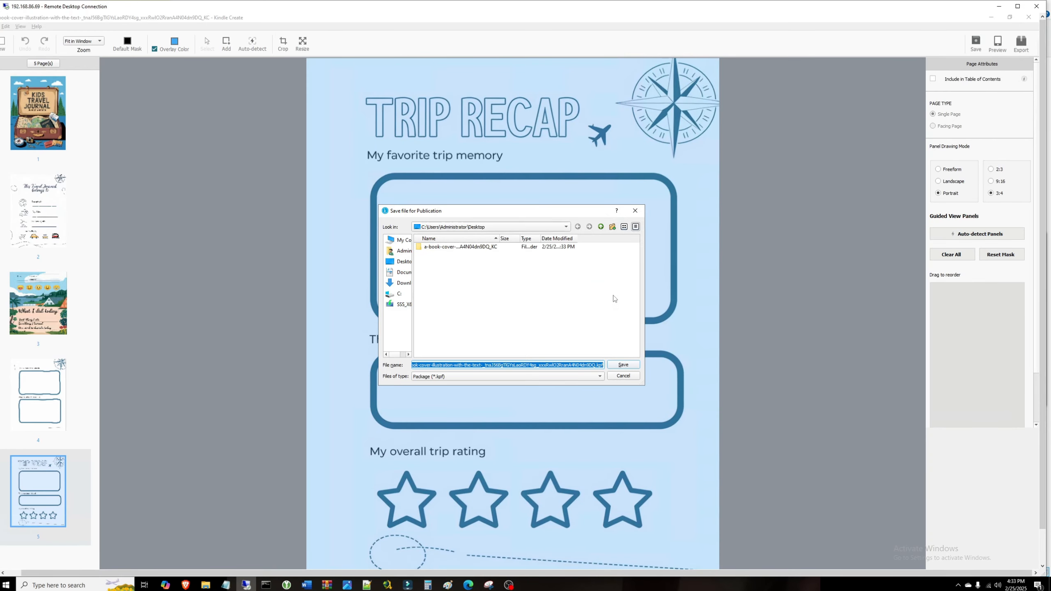
pyautogui.write('Kids Travel Journal')
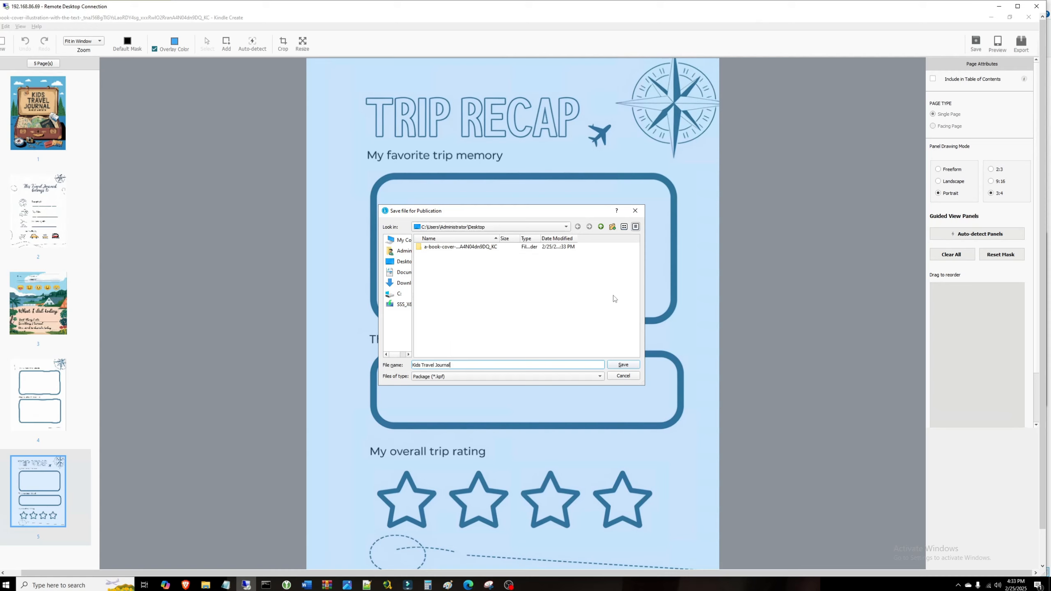
pyautogui.click(618, 364)
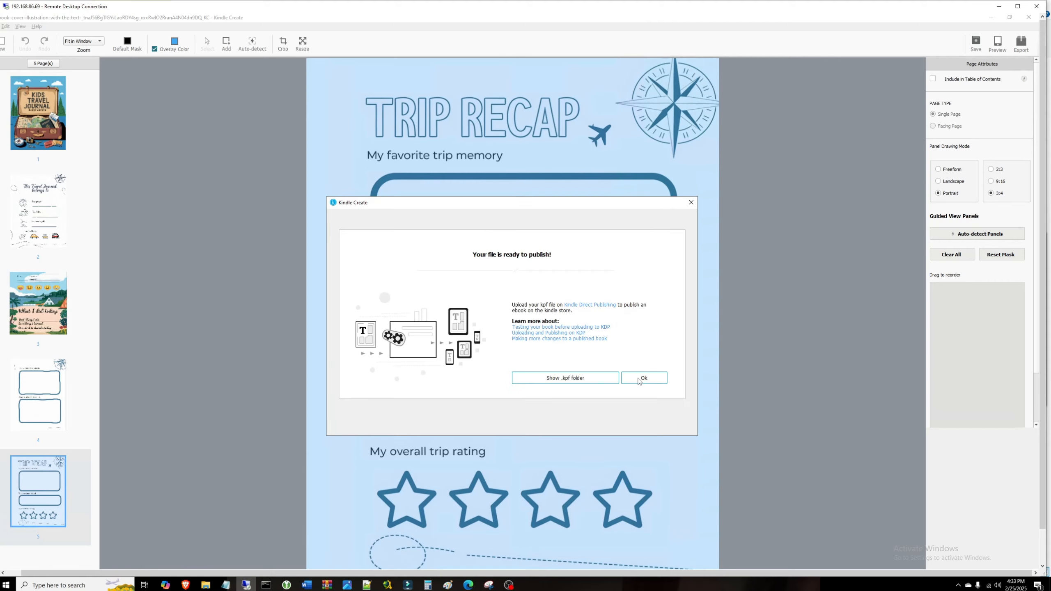
pyautogui.click(581, 381)
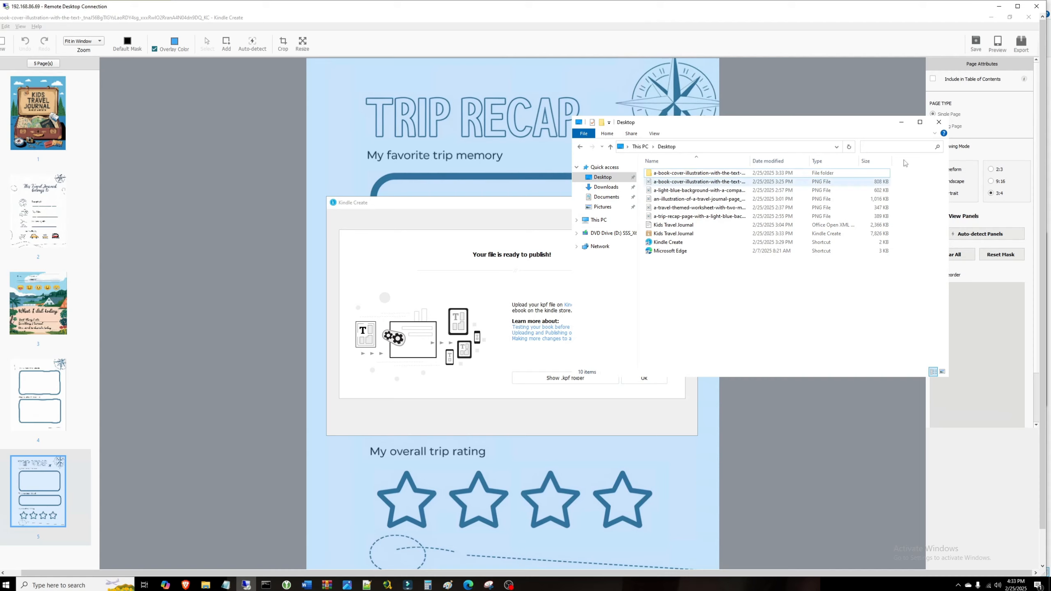
pyautogui.click(939, 122)
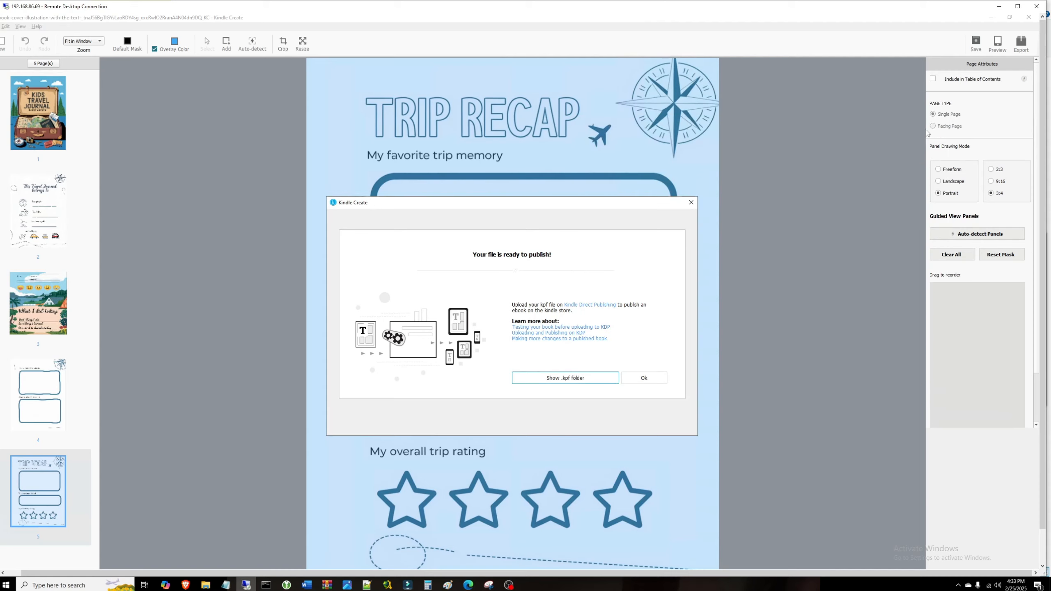
pyautogui.click(654, 381)
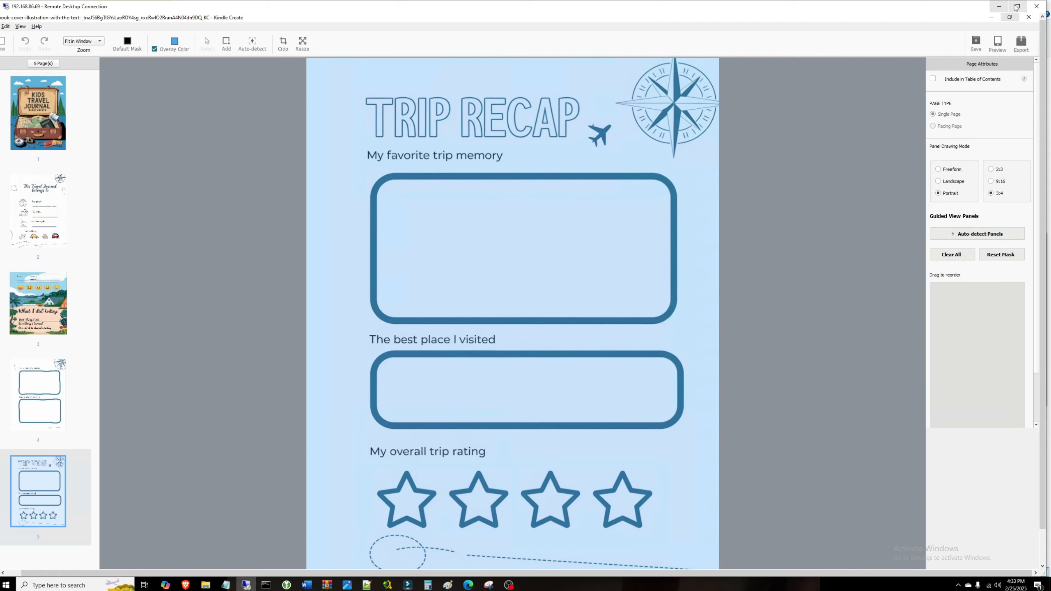
# Step: Close Kindle Create and the Downloads window, then return to the KDP eBook Content page in Chrome
pyautogui.click(1035, 20)
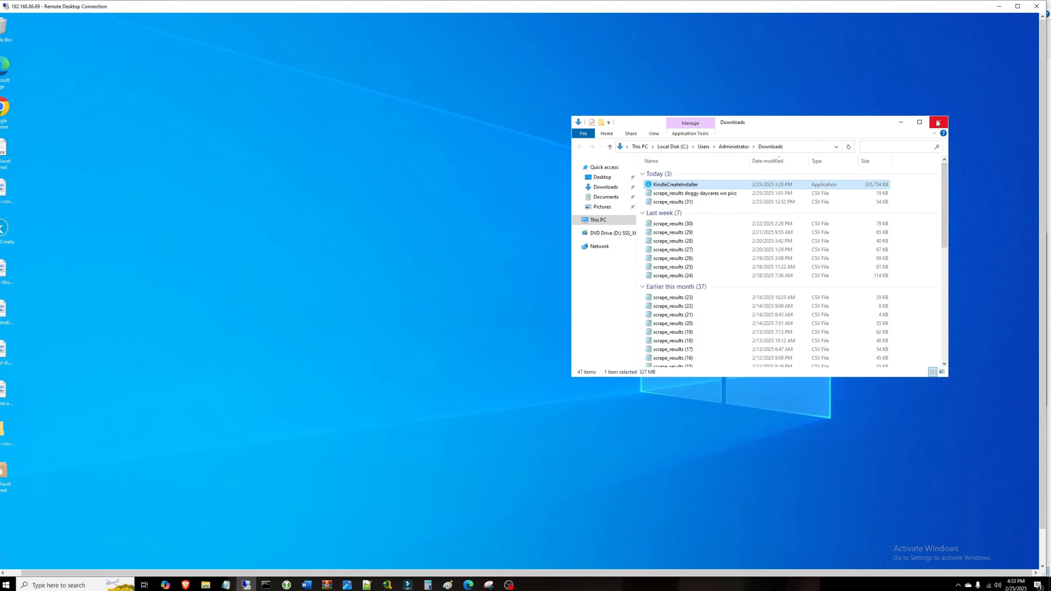
pyautogui.click(938, 122)
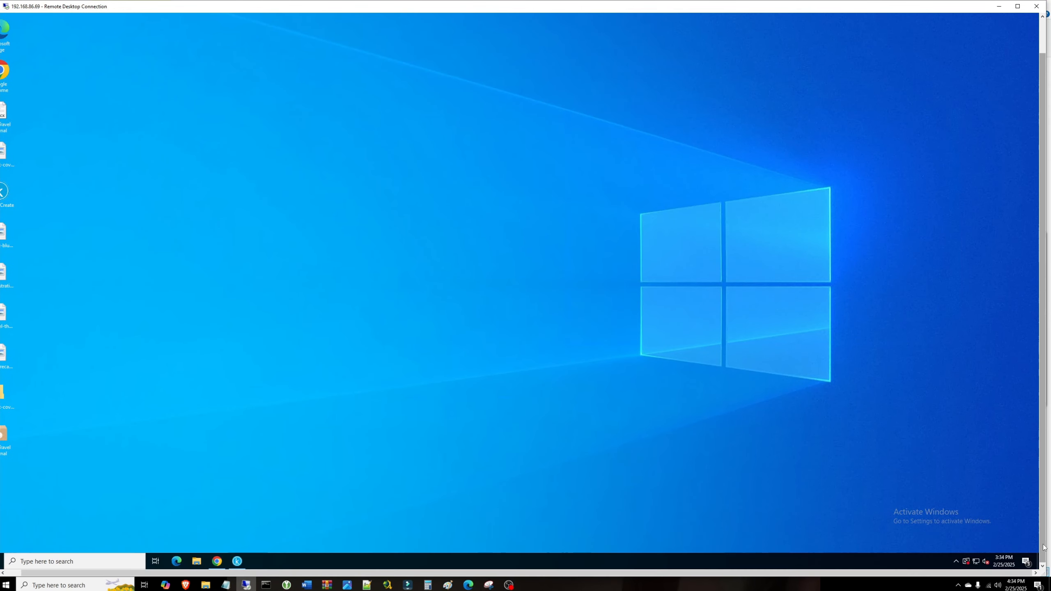
pyautogui.click(218, 562)
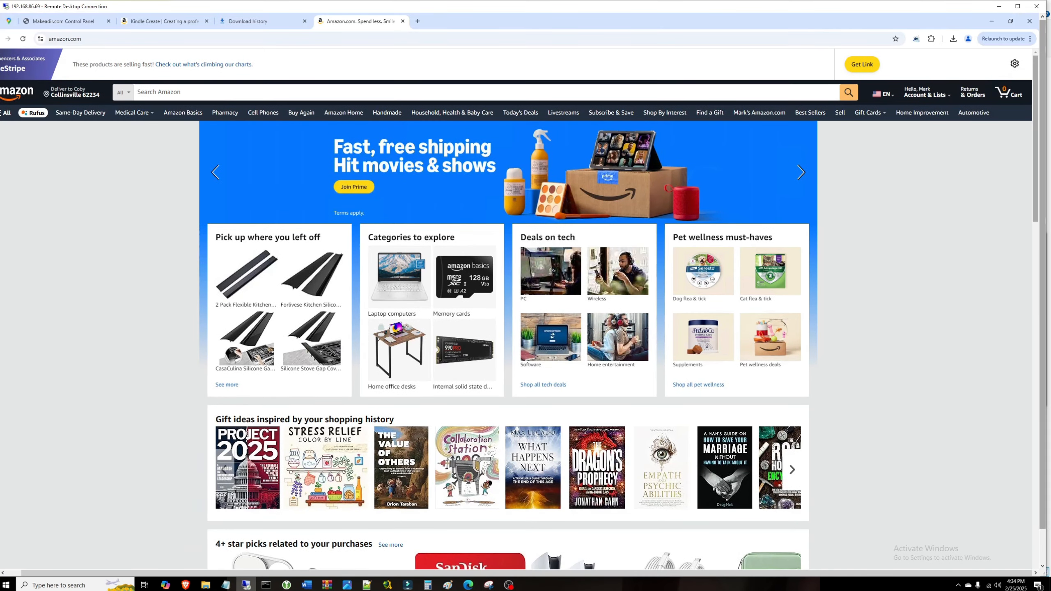
pyautogui.click(165, 21)
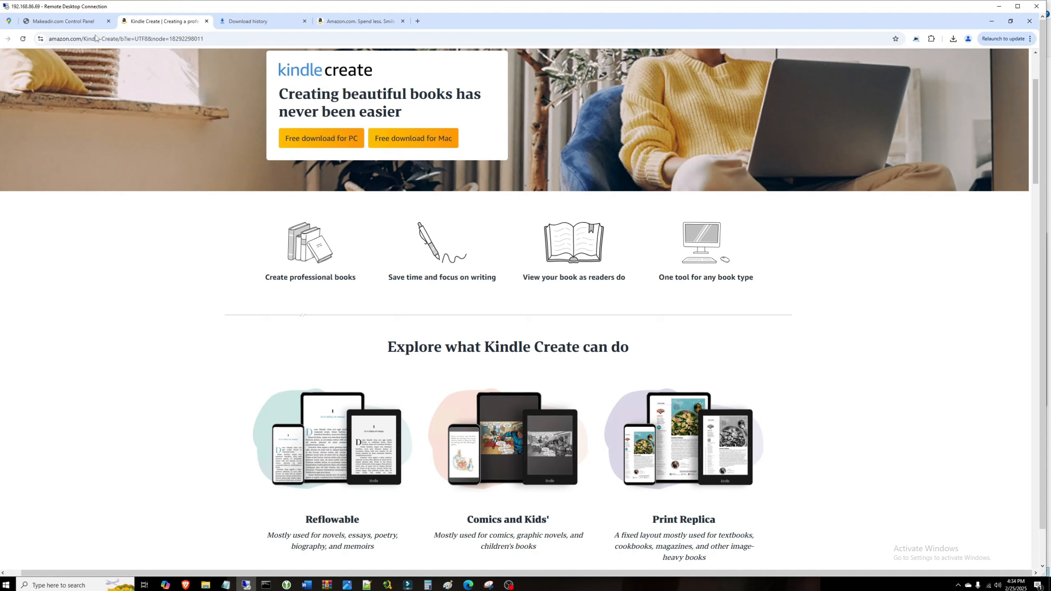
pyautogui.scroll(3, 899, 209)
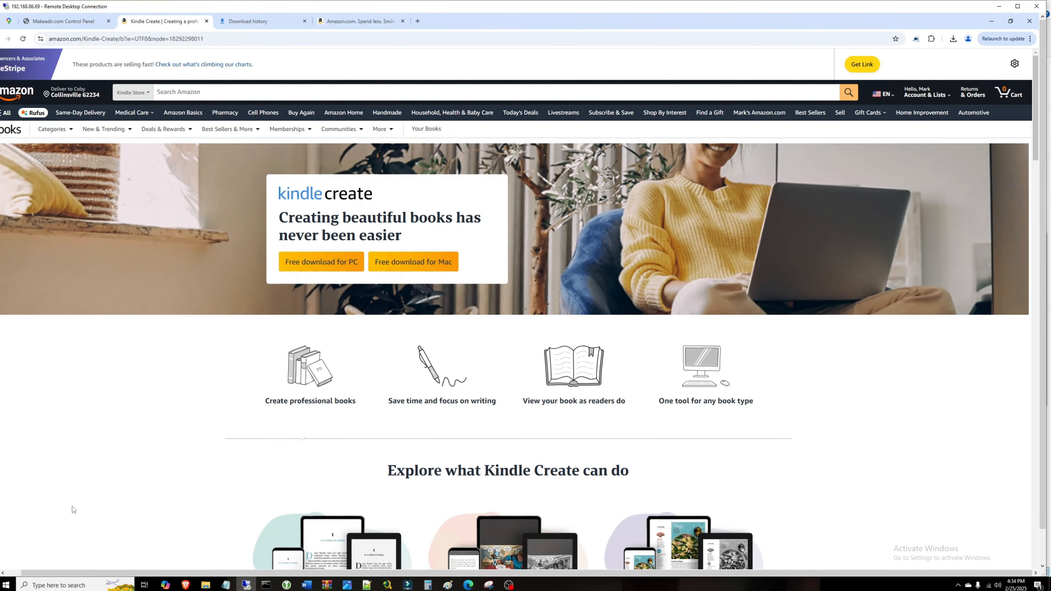
pyautogui.click(7, 571)
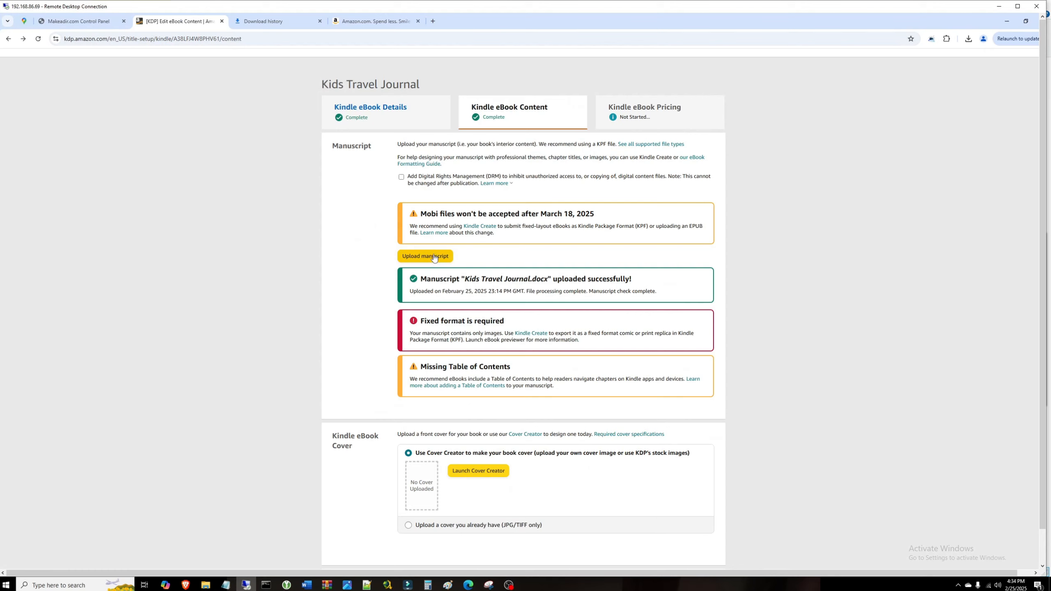
# Step: Upload 'Kids Travel Journal.kpf' as the eBook manuscript
pyautogui.click(434, 257)
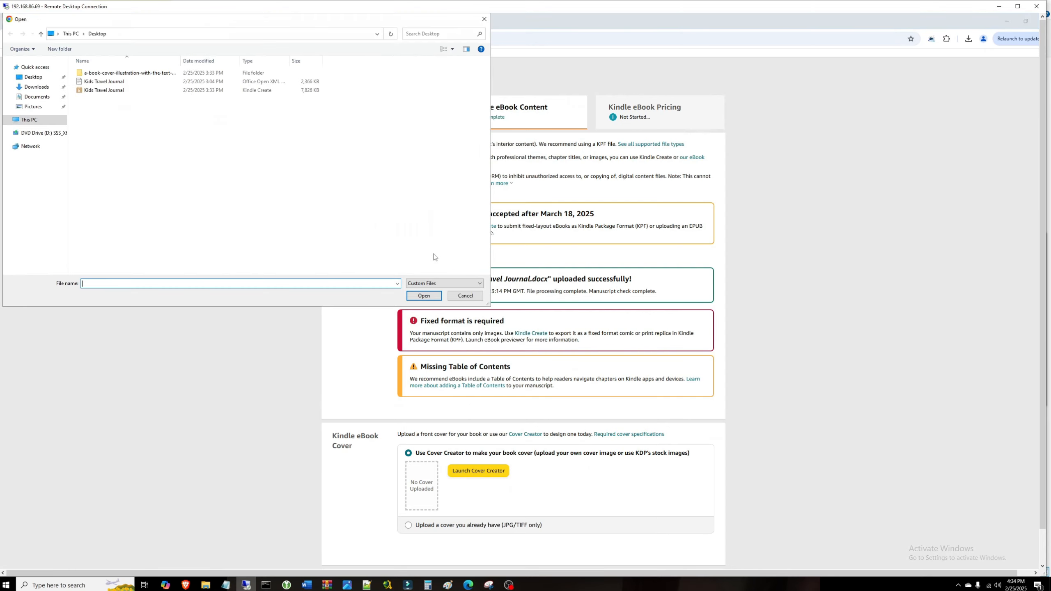
pyautogui.click(129, 91)
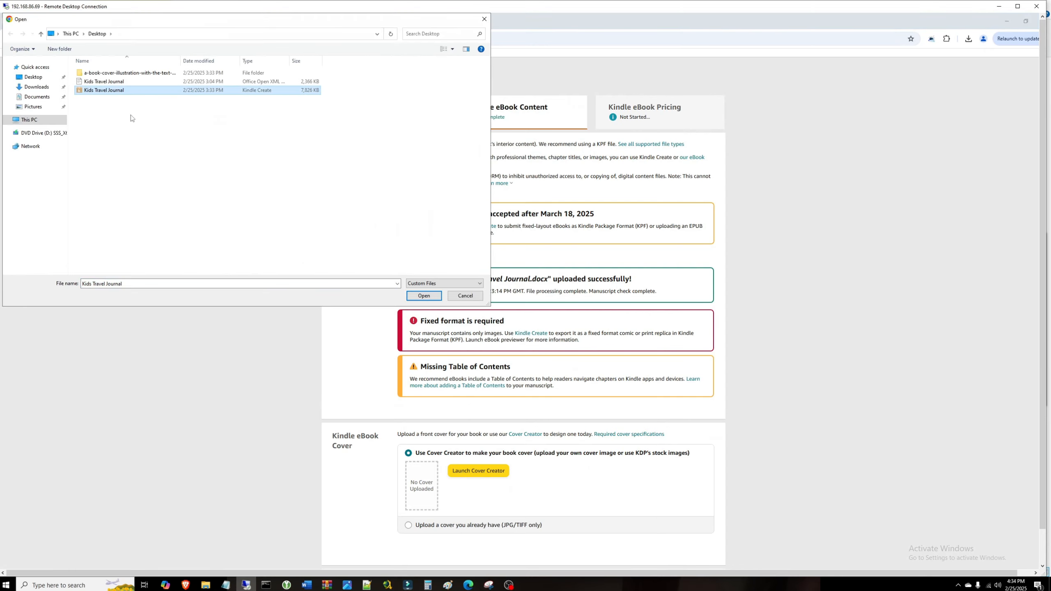
pyautogui.click(426, 297)
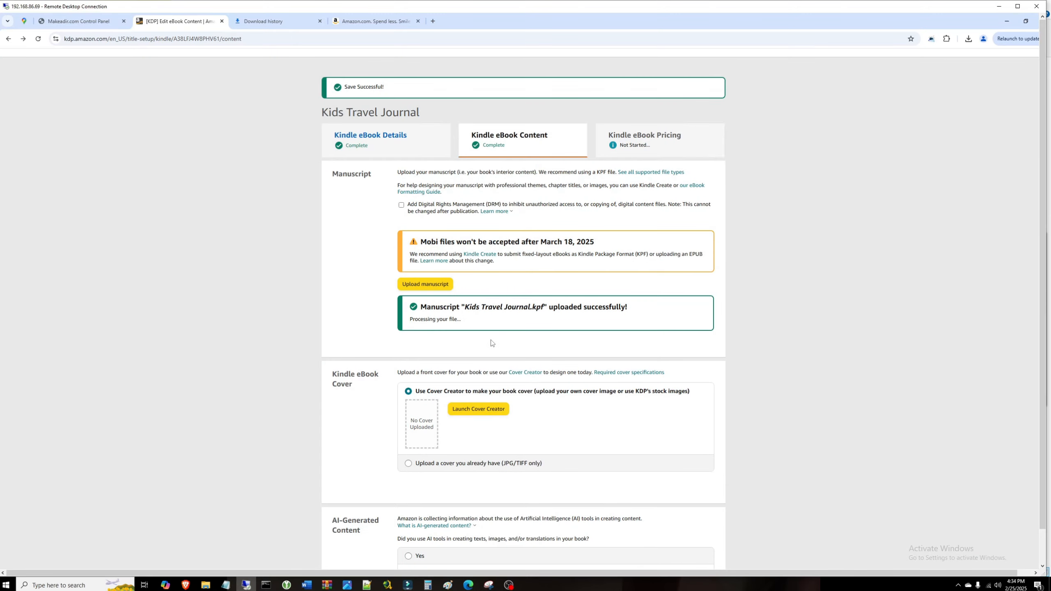
# Step: Upload the bookcover image as the eBook's existing cover
pyautogui.click(408, 463)
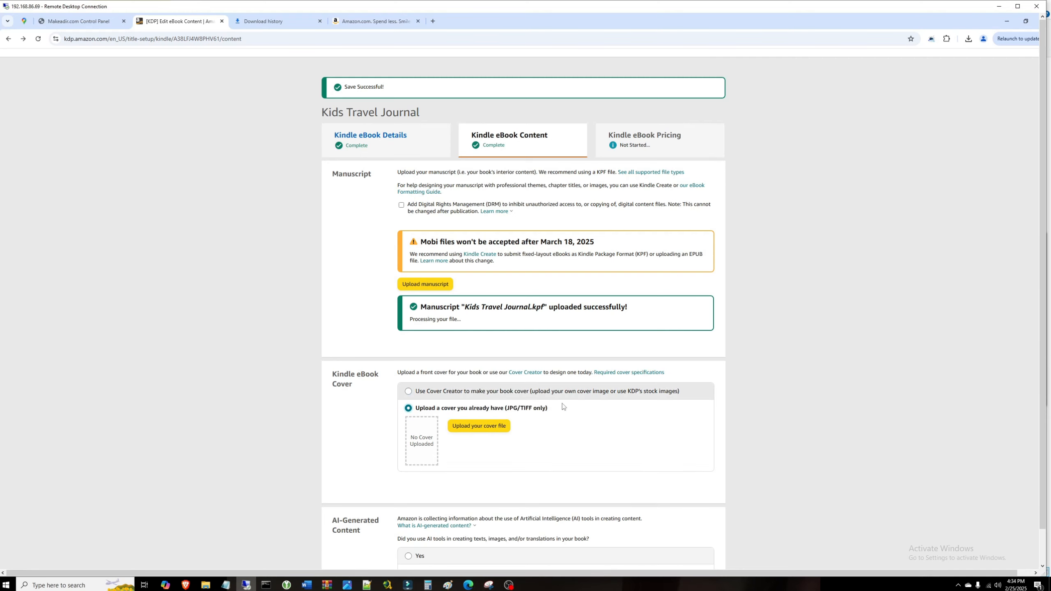
pyautogui.scroll(-3, 563, 406)
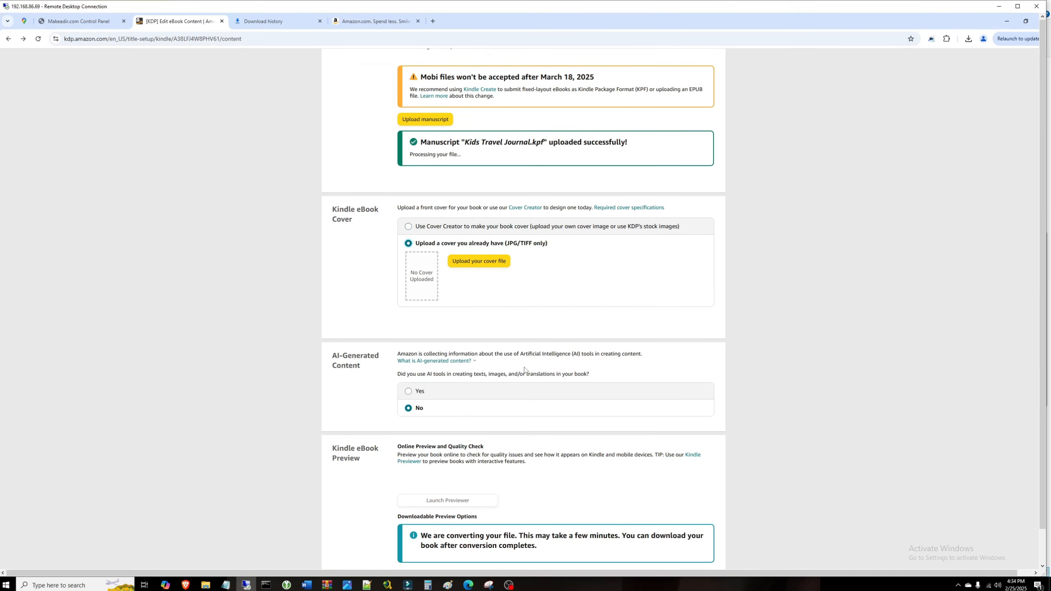
pyautogui.click(479, 261)
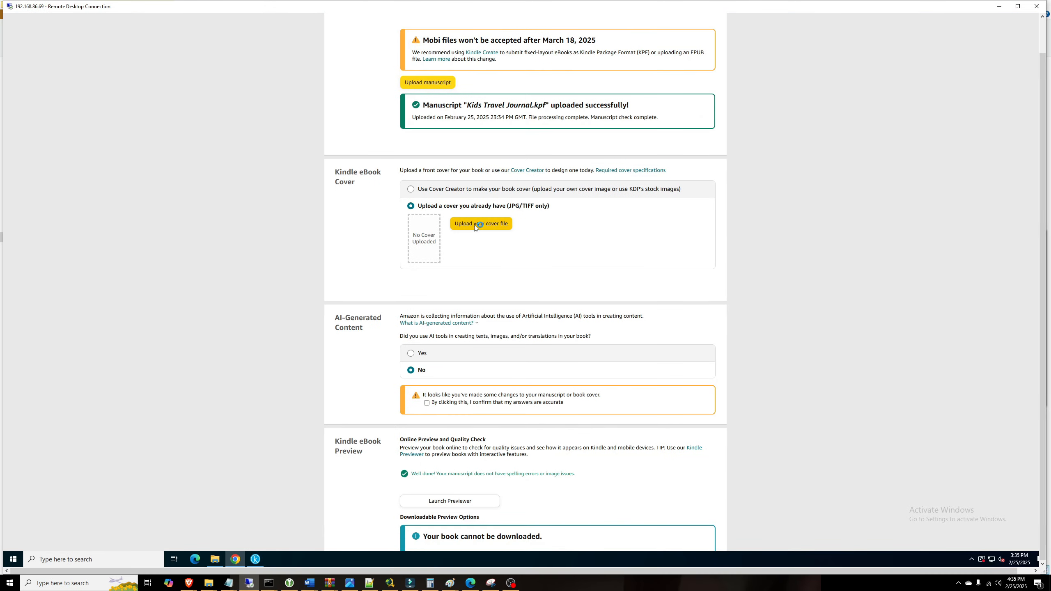
pyautogui.click(117, 47)
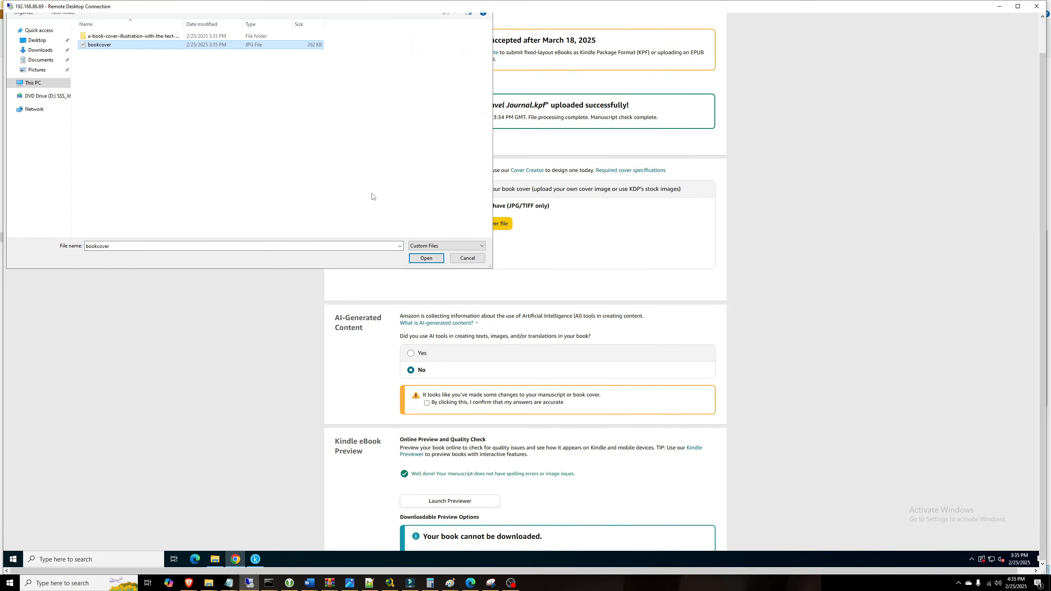
pyautogui.click(442, 258)
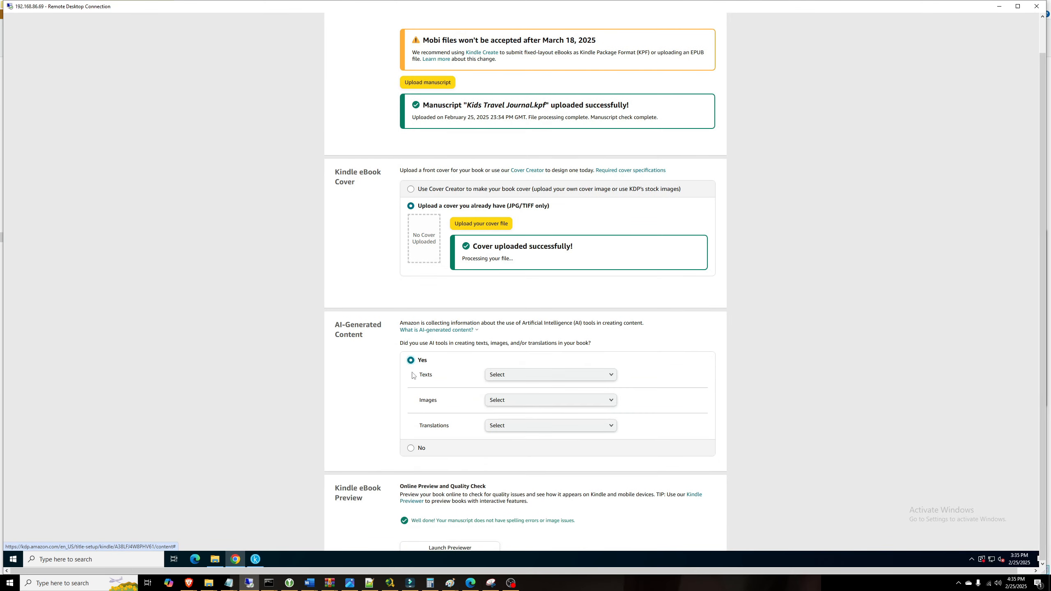
# Step: Declare no AI text and a few extensively edited AI images made with ideogram
pyautogui.click(522, 376)
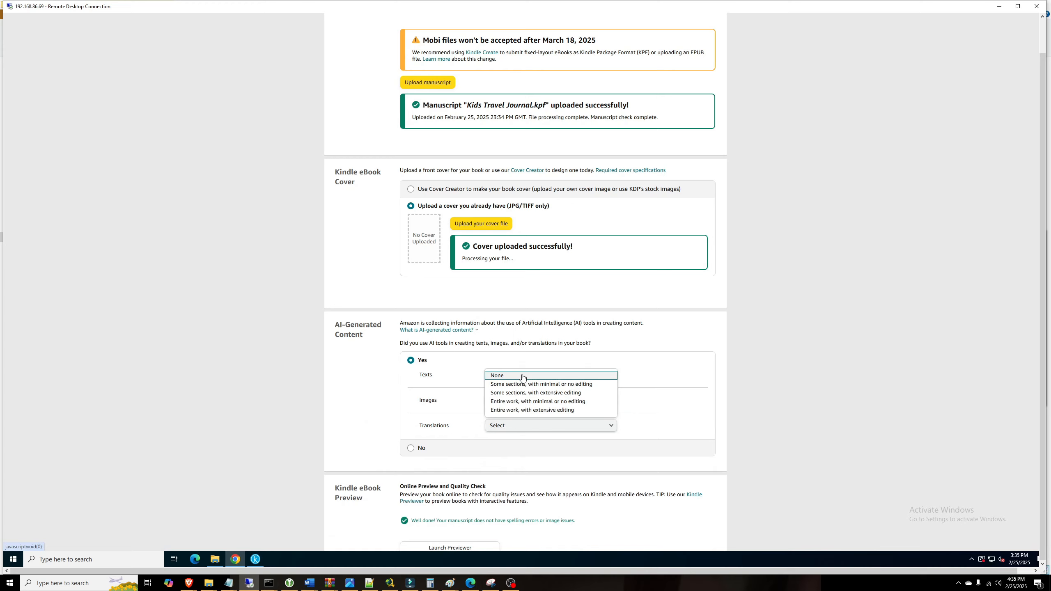
pyautogui.click(523, 377)
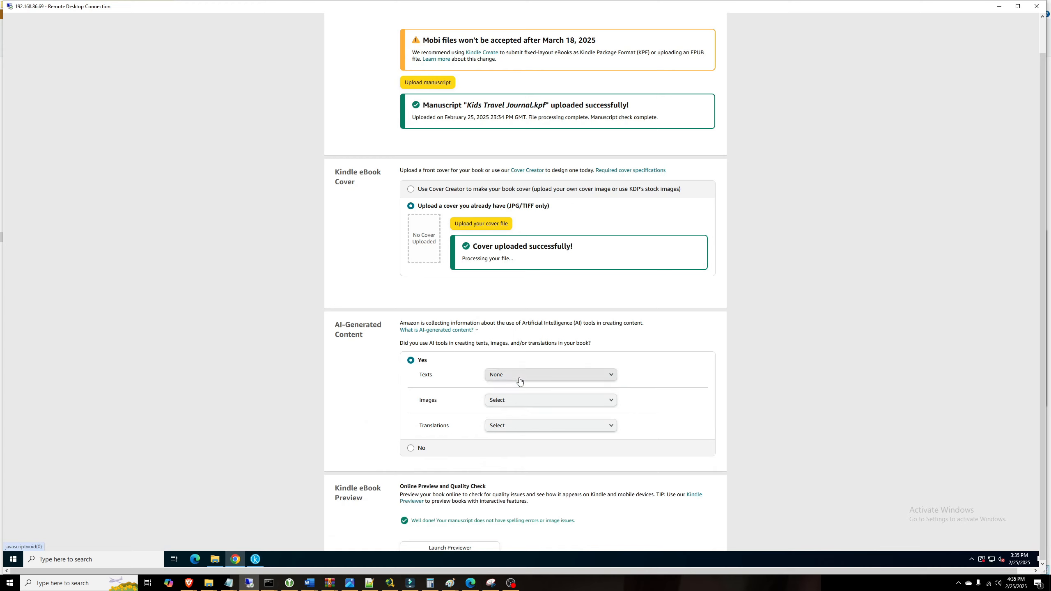
pyautogui.click(521, 405)
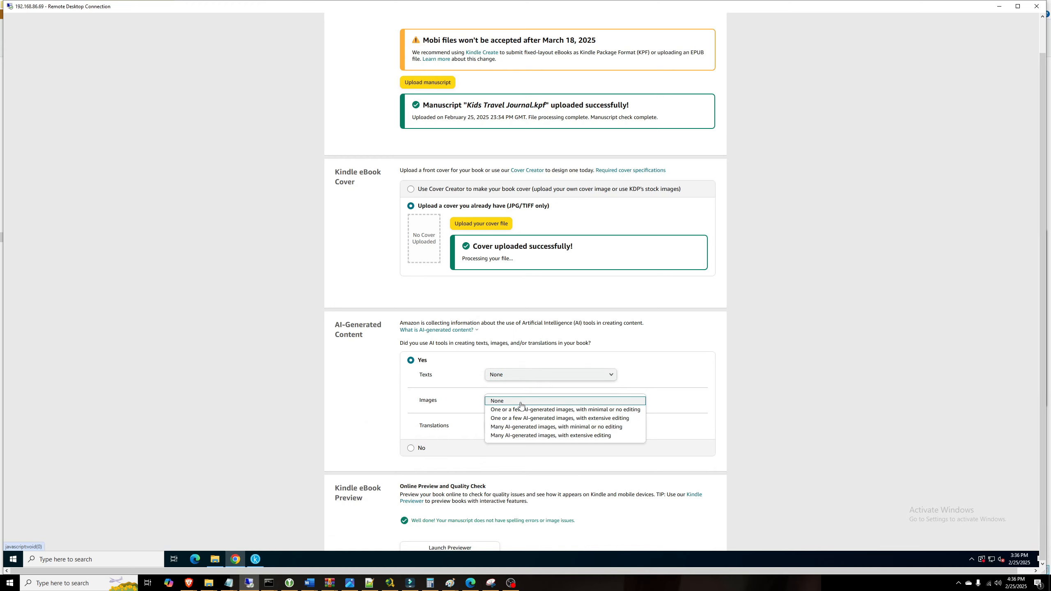
pyautogui.click(522, 409)
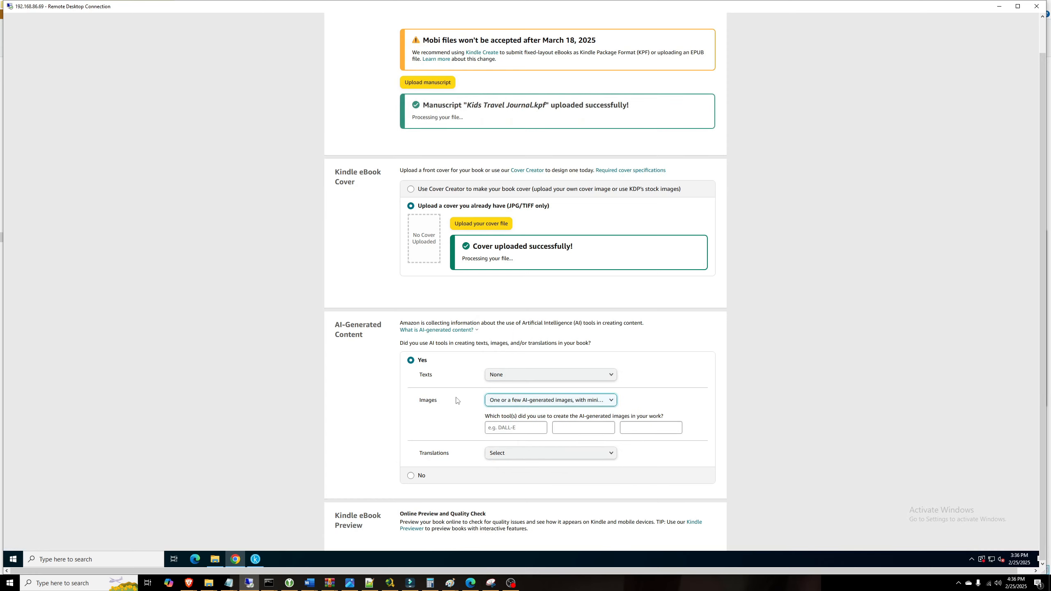
pyautogui.click(550, 402)
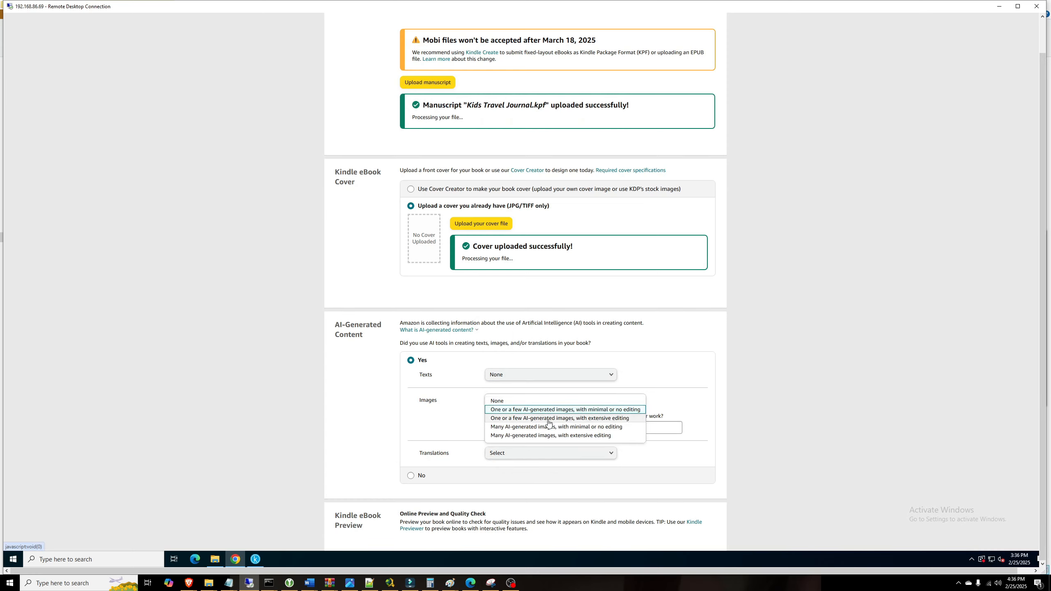
pyautogui.click(550, 420)
pyautogui.click(516, 427)
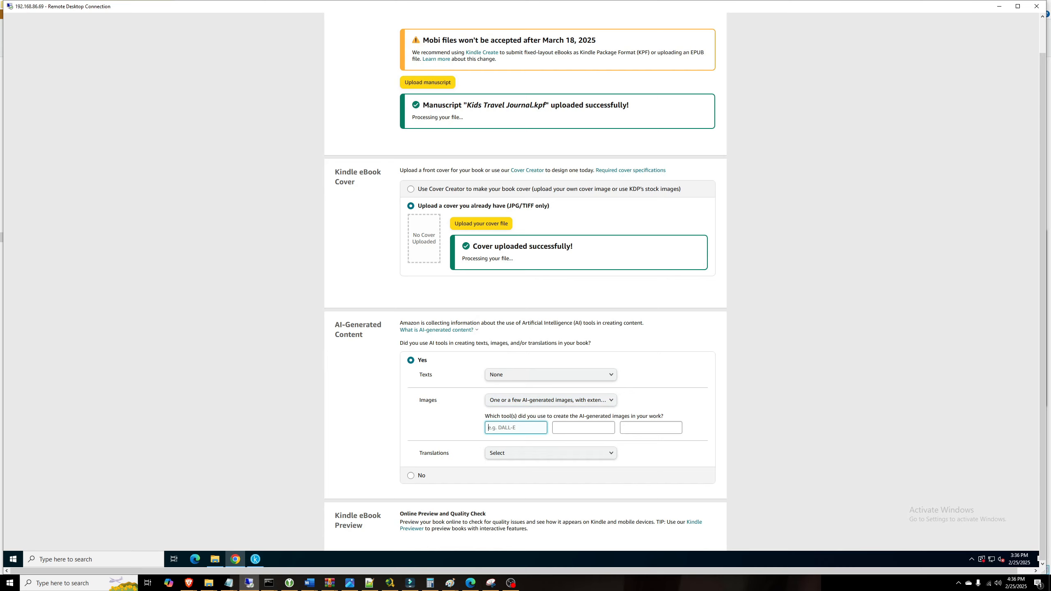
pyautogui.write('ideogram')
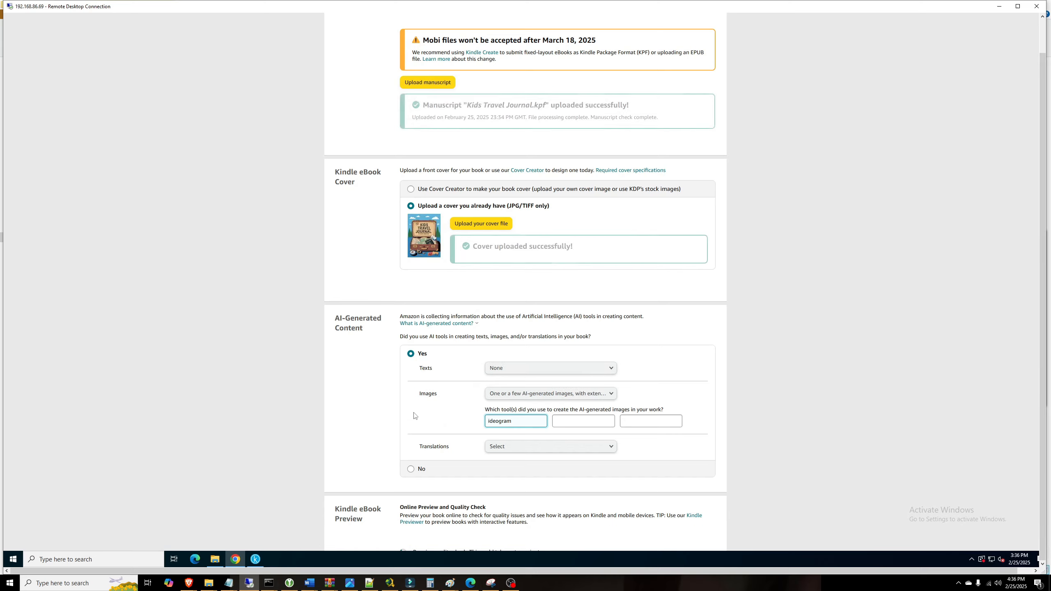
# Step: Declare no AI translations and save the content page to continue to pricing
pyautogui.click(504, 447)
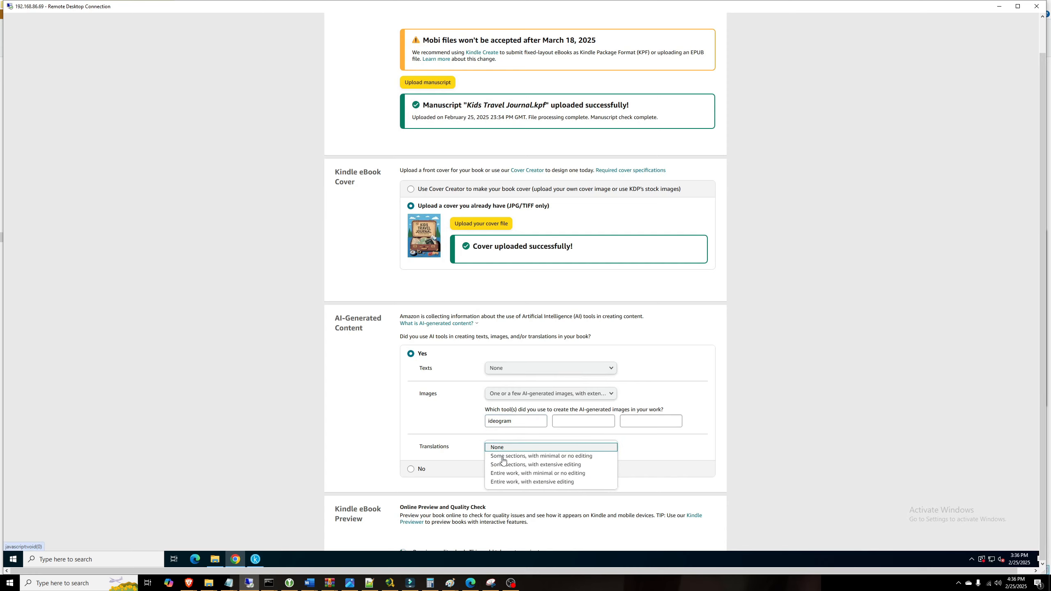
pyautogui.click(504, 458)
pyautogui.scroll(-3, 371, 392)
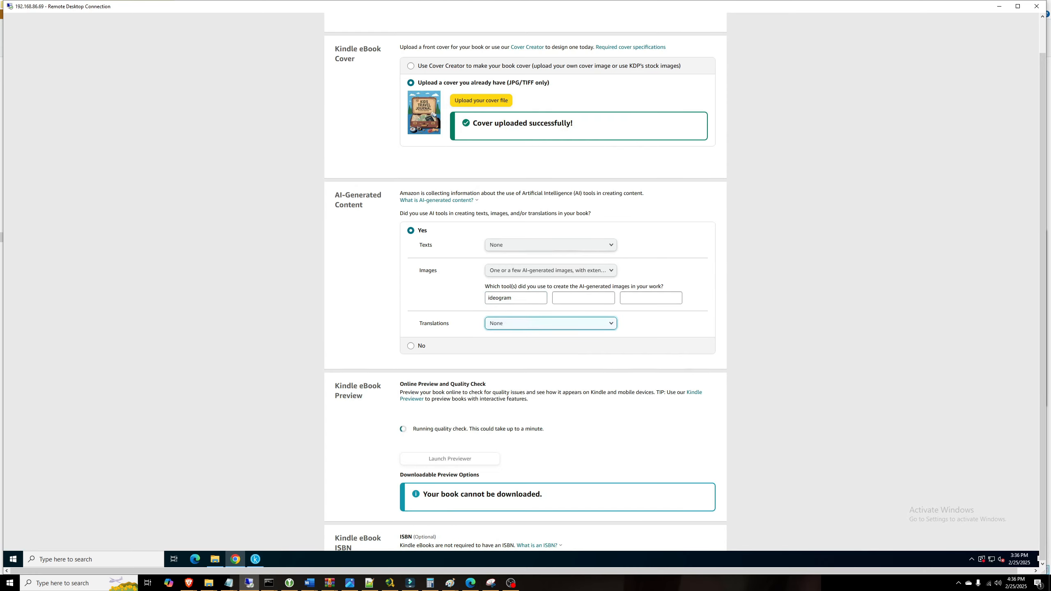
pyautogui.scroll(-2, 486, 425)
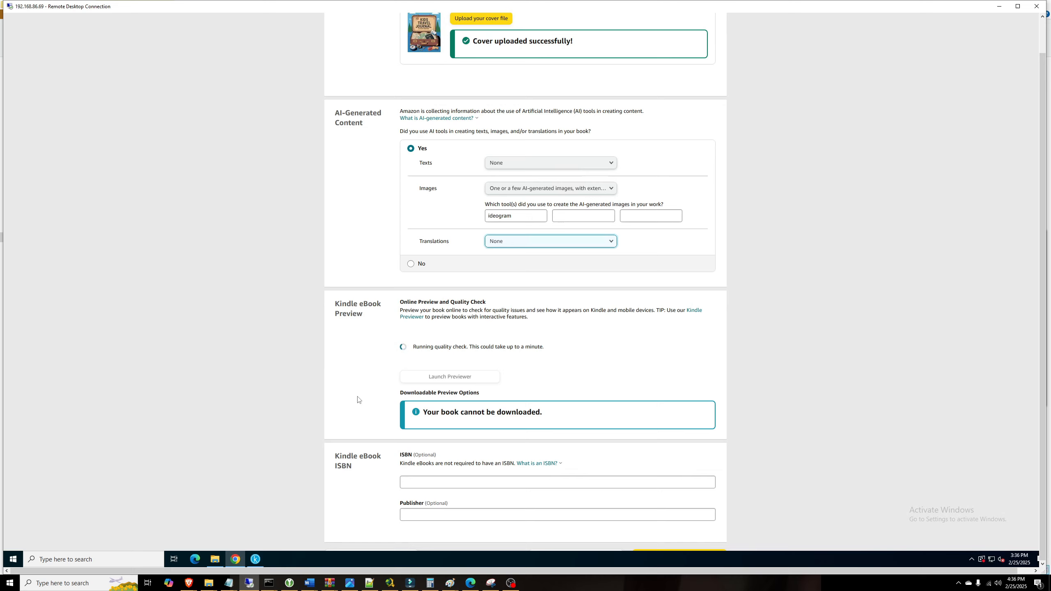
pyautogui.scroll(-2, 364, 383)
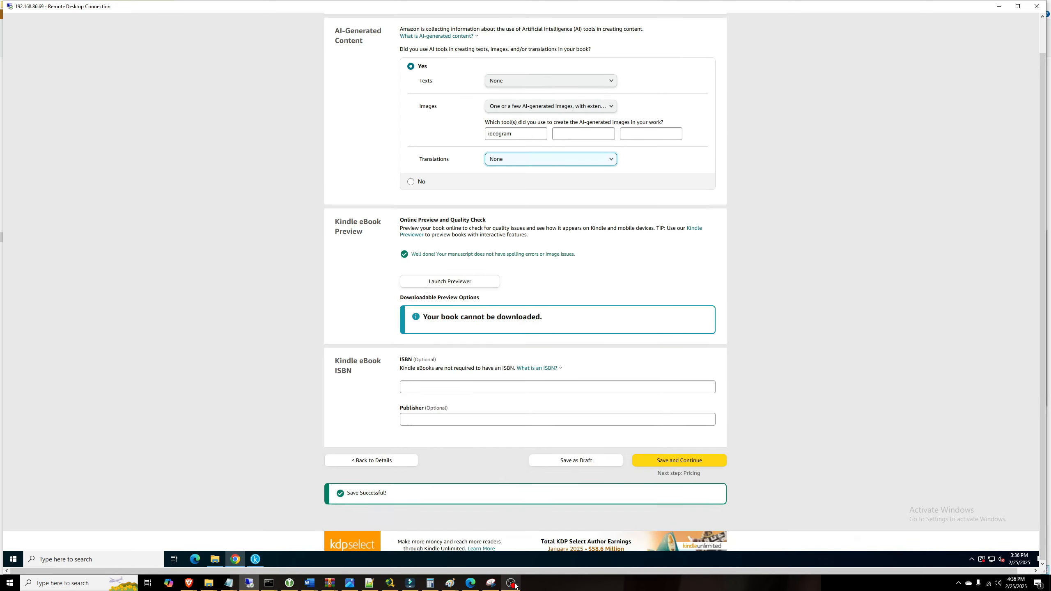
pyautogui.click(683, 466)
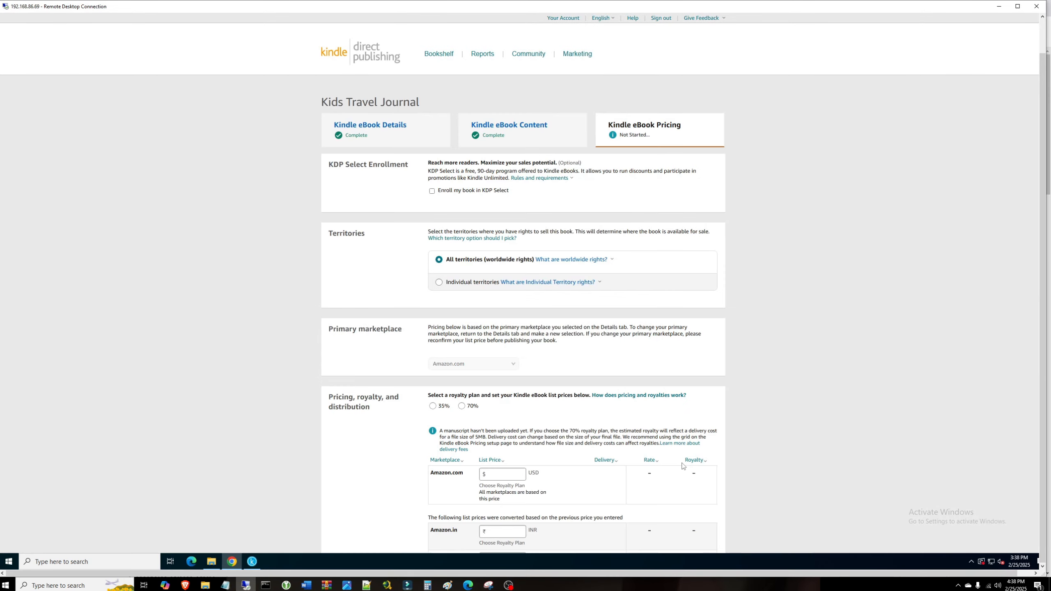
# Step: Enroll the book in KDP Select and set the Amazon.com list price to $2.99
pyautogui.click(432, 191)
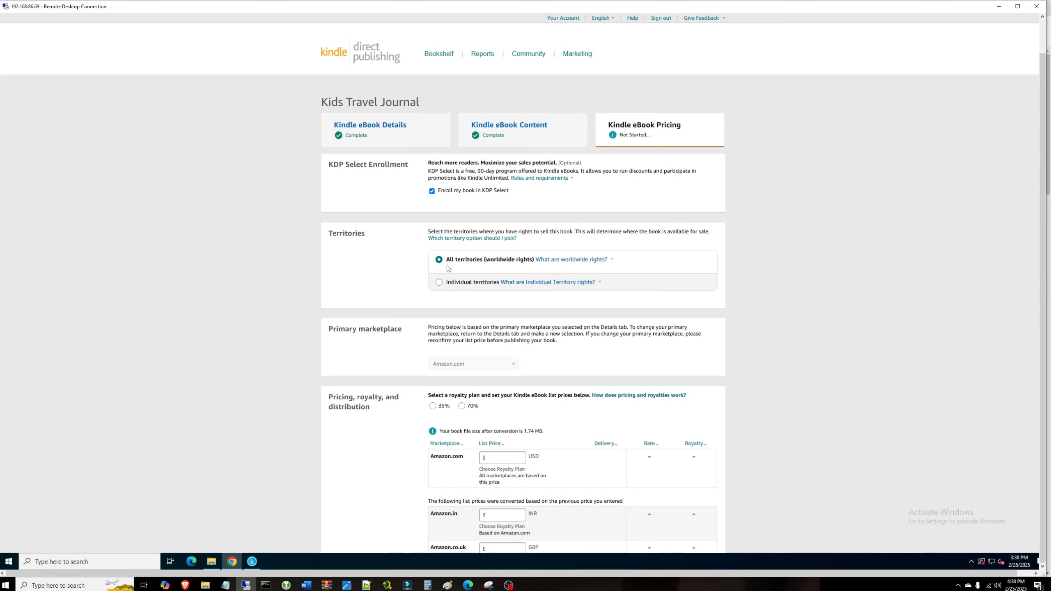
pyautogui.scroll(-2, 410, 356)
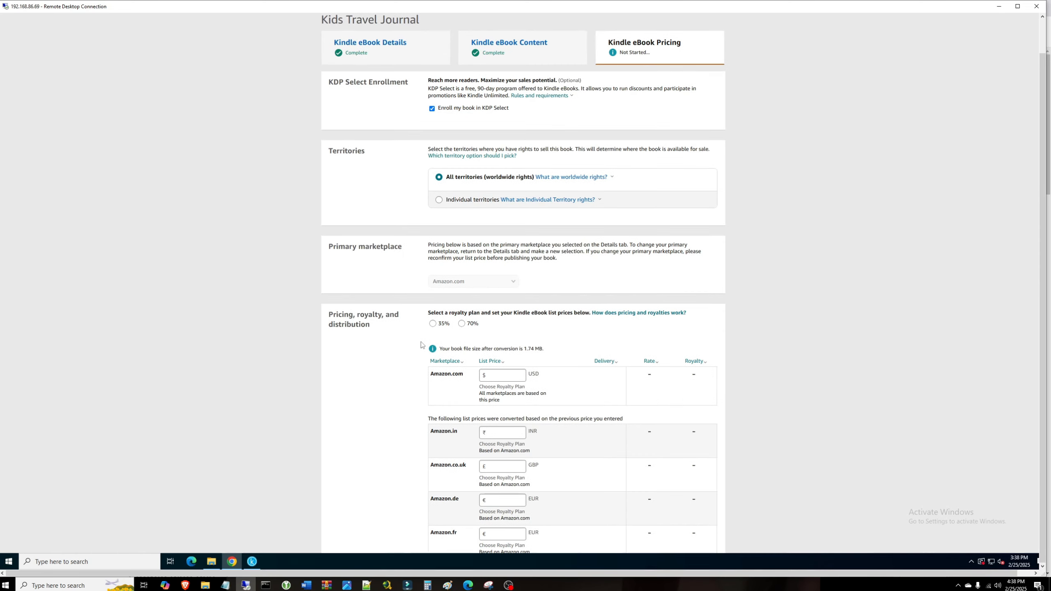
pyautogui.scroll(-2, 468, 328)
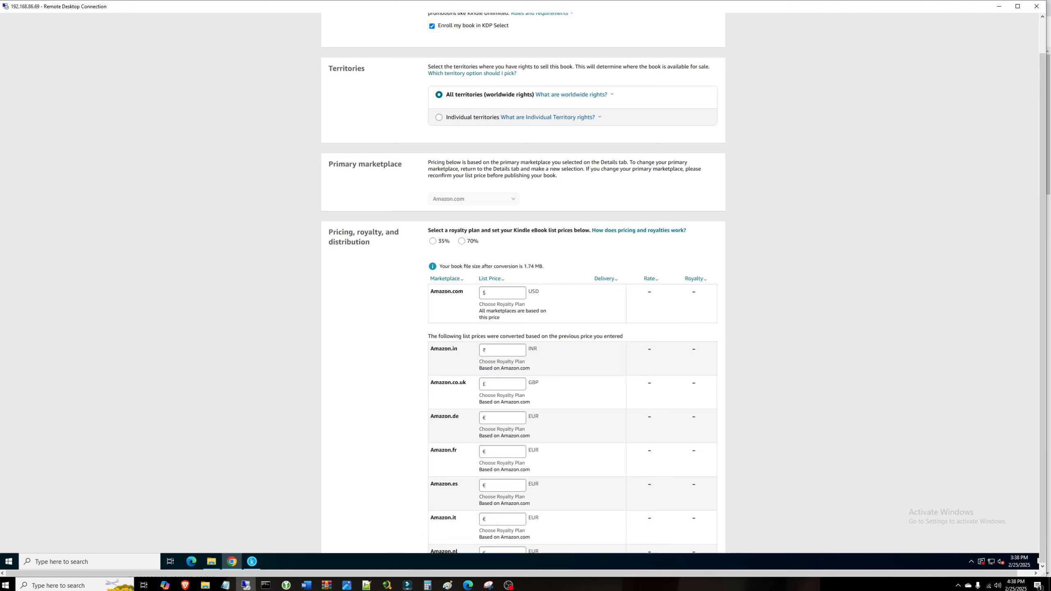
pyautogui.click(523, 293)
pyautogui.click(572, 302)
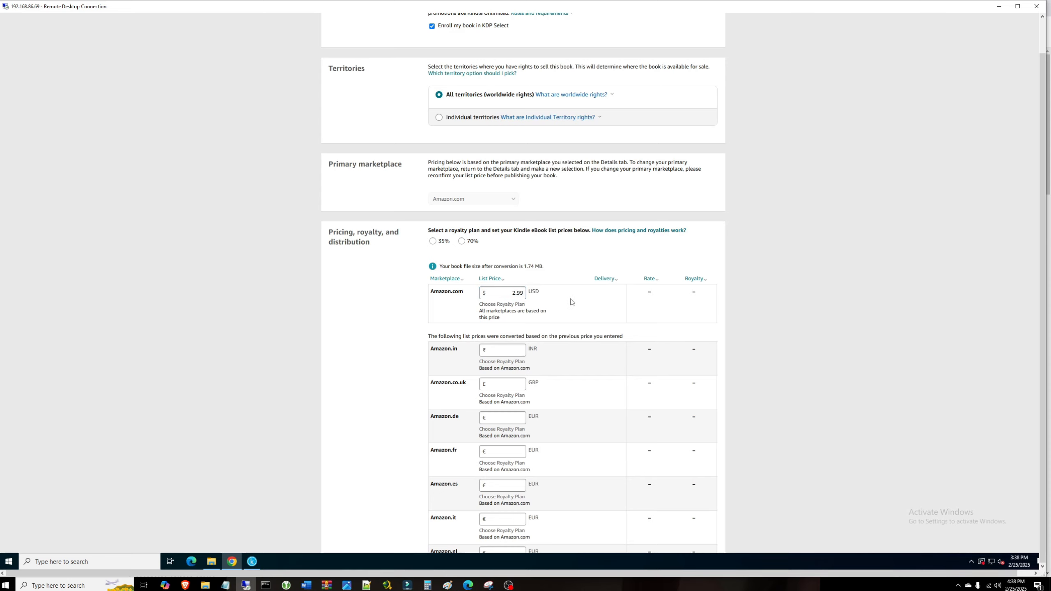
# Step: Choose the 70% royalty plan and publish the Kindle eBook
pyautogui.click(461, 242)
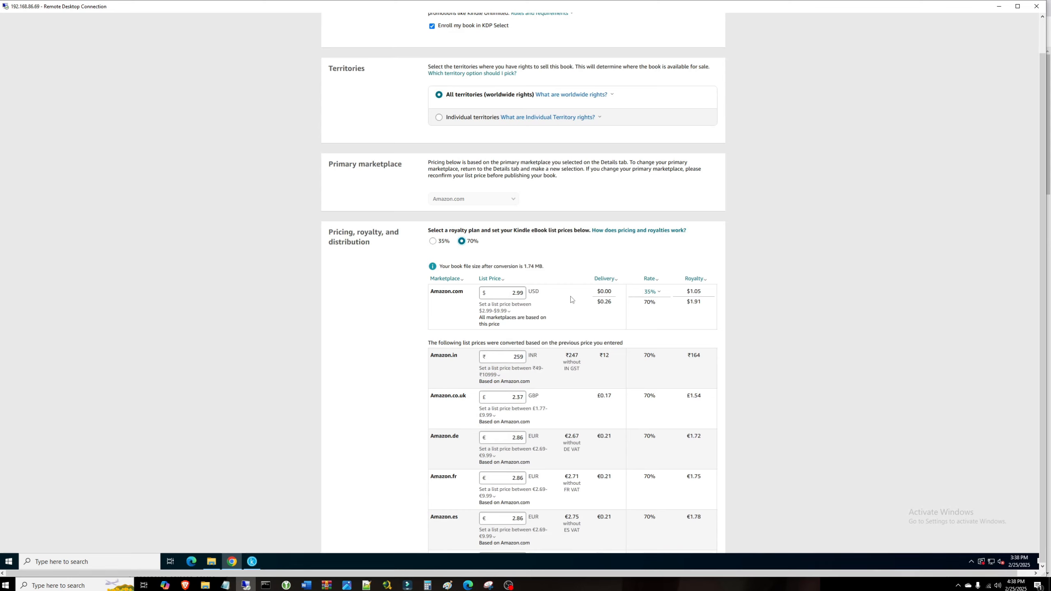
pyautogui.click(548, 308)
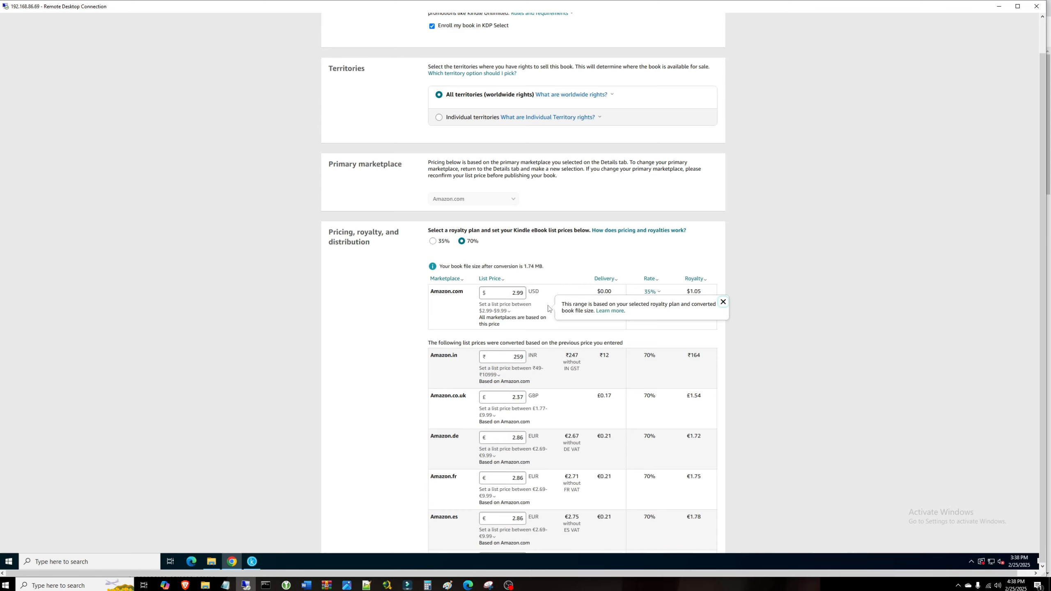
pyautogui.click(724, 302)
pyautogui.scroll(-1, 756, 265)
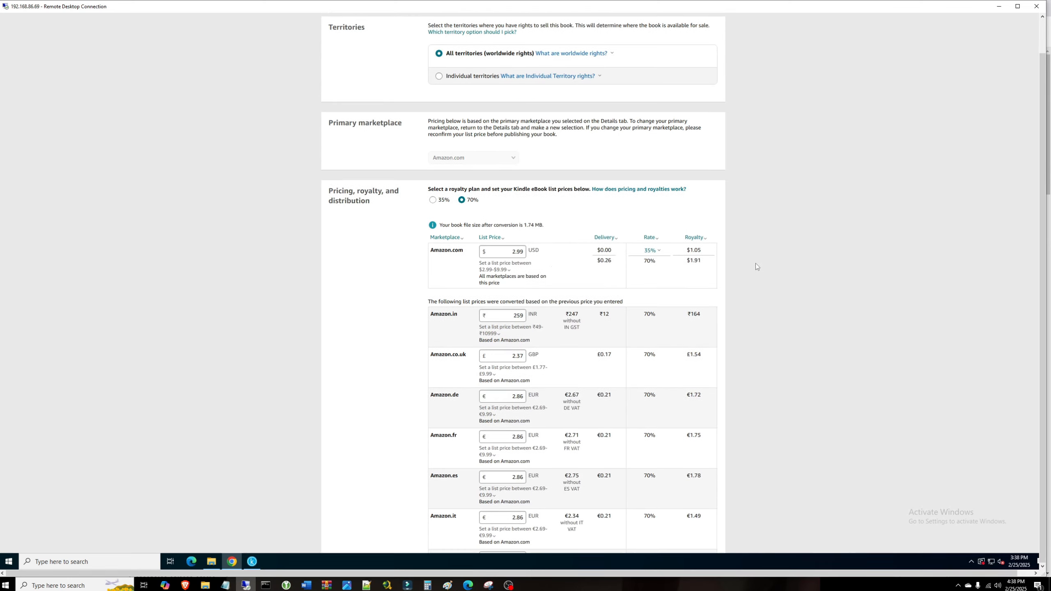
pyautogui.scroll(-10, 756, 265)
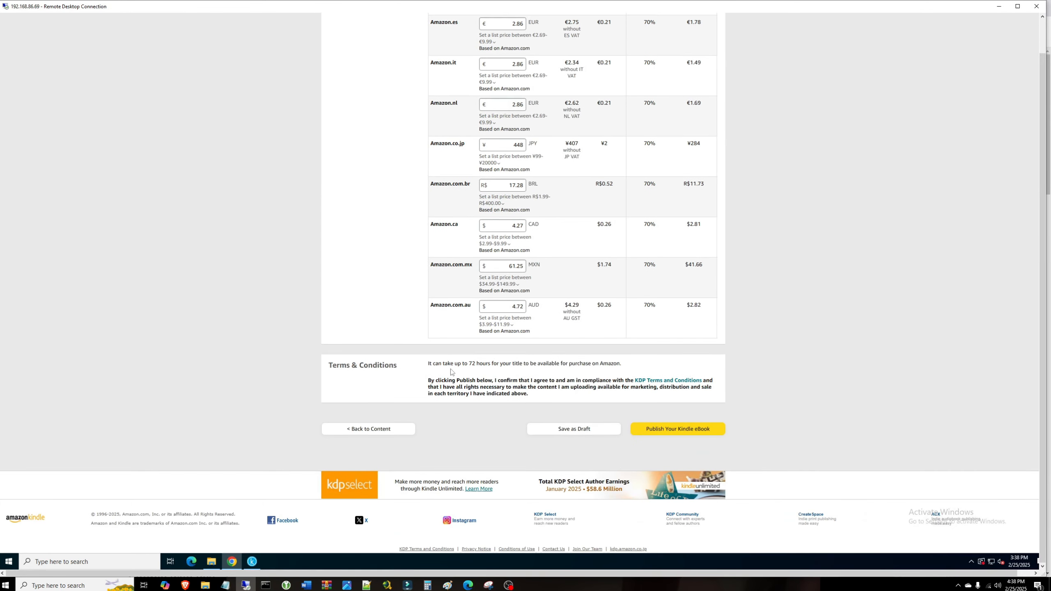
pyautogui.click(675, 429)
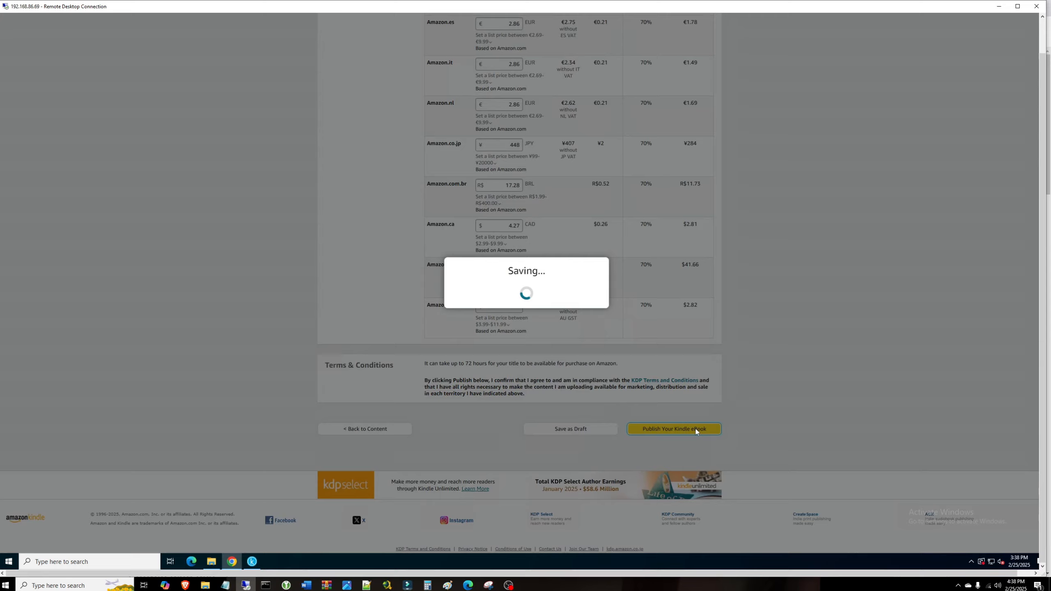